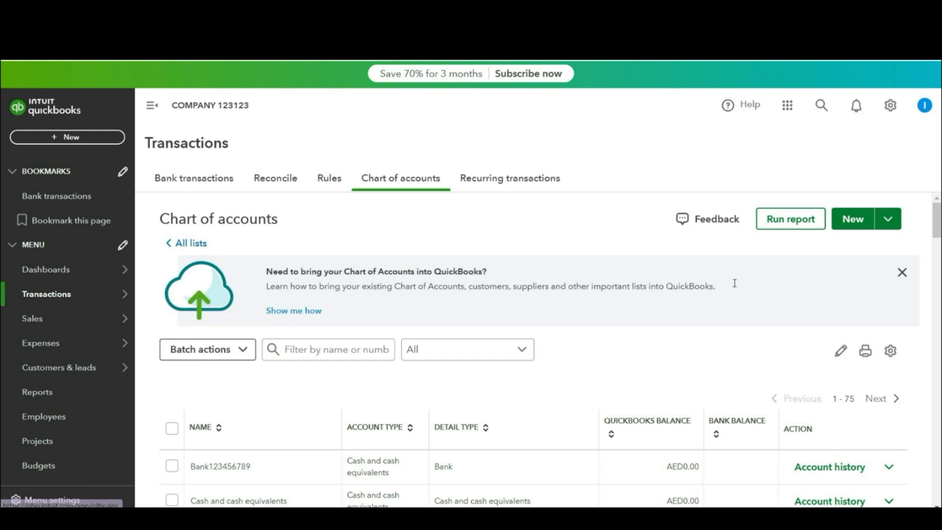
# Step: Add and save a 'Petty cash advances' account as Cash and cash equivalents, detail type Bank
pyautogui.click(858, 221)
pyautogui.write('Petty ')
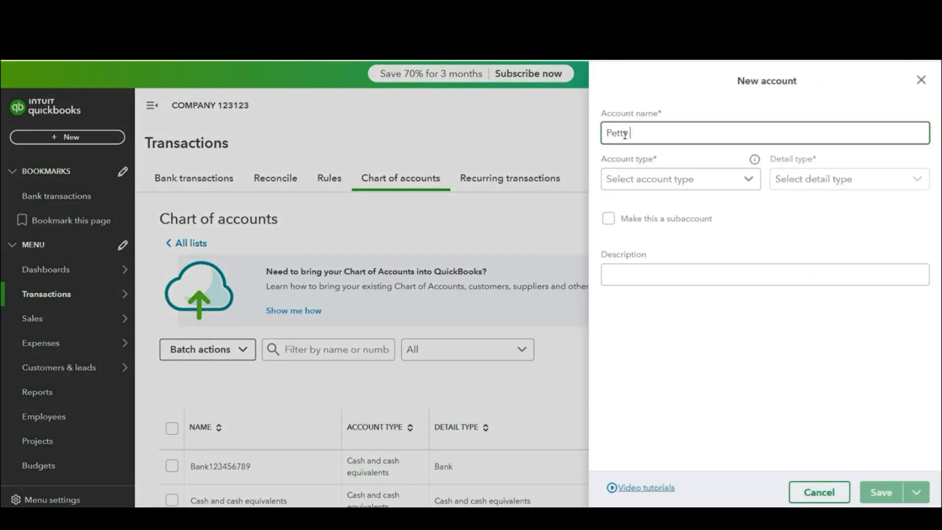
pyautogui.write('cash advances')
pyautogui.click(748, 185)
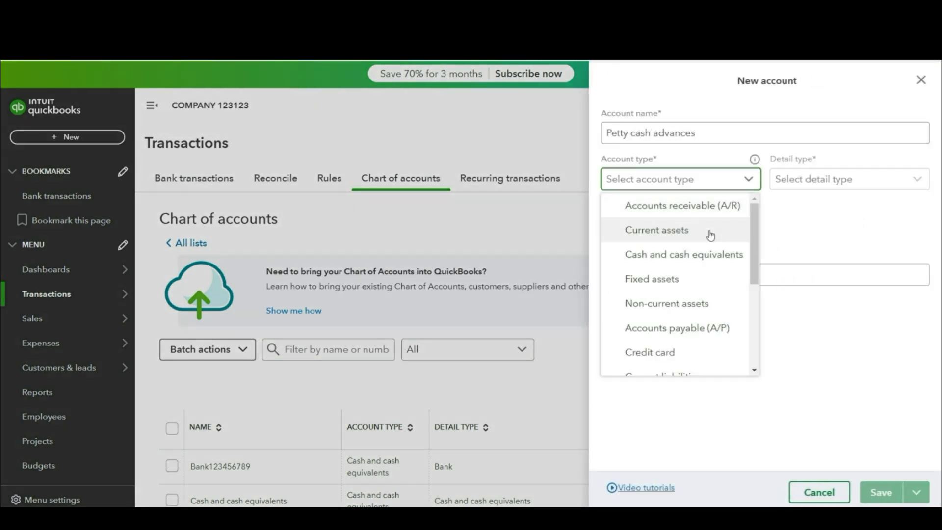
pyautogui.click(706, 259)
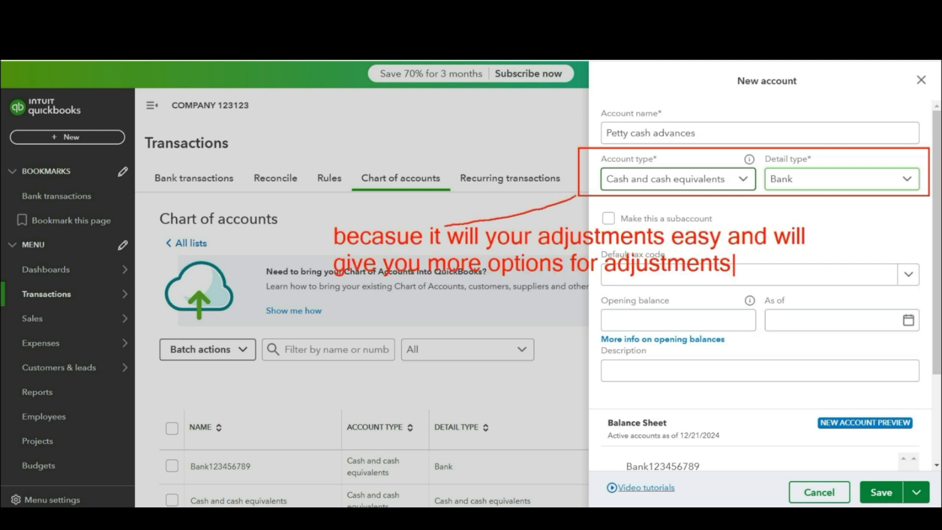
pyautogui.scroll(-3, 889, 270)
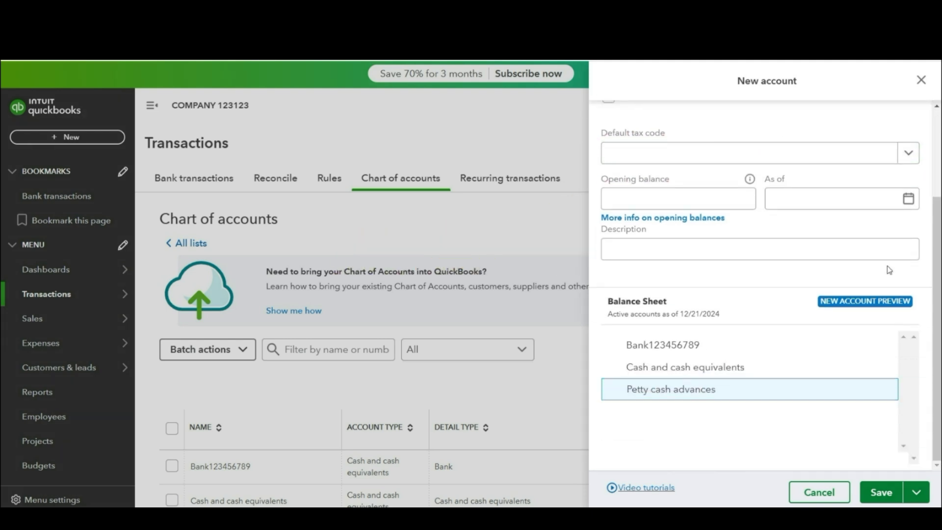
pyautogui.scroll(3, 867, 334)
pyautogui.scroll(-3, 867, 334)
pyautogui.scroll(3, 865, 344)
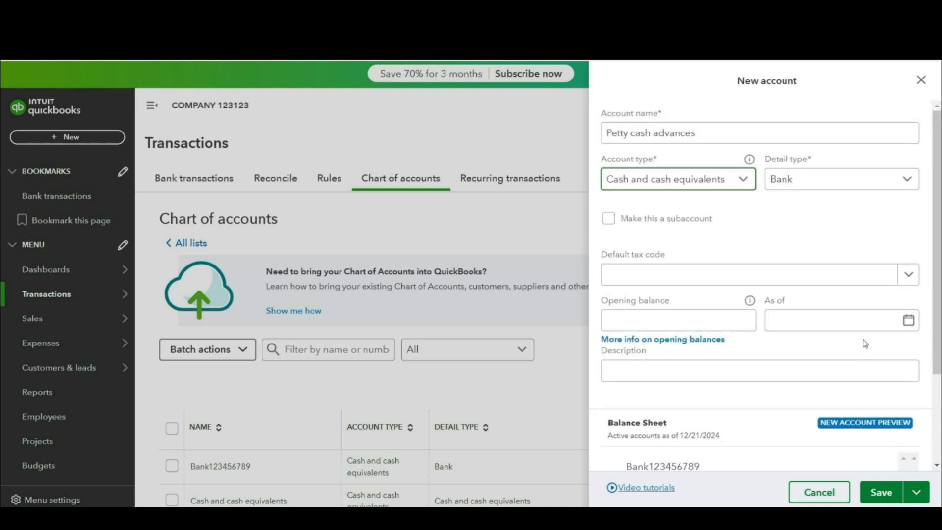
pyautogui.click(874, 495)
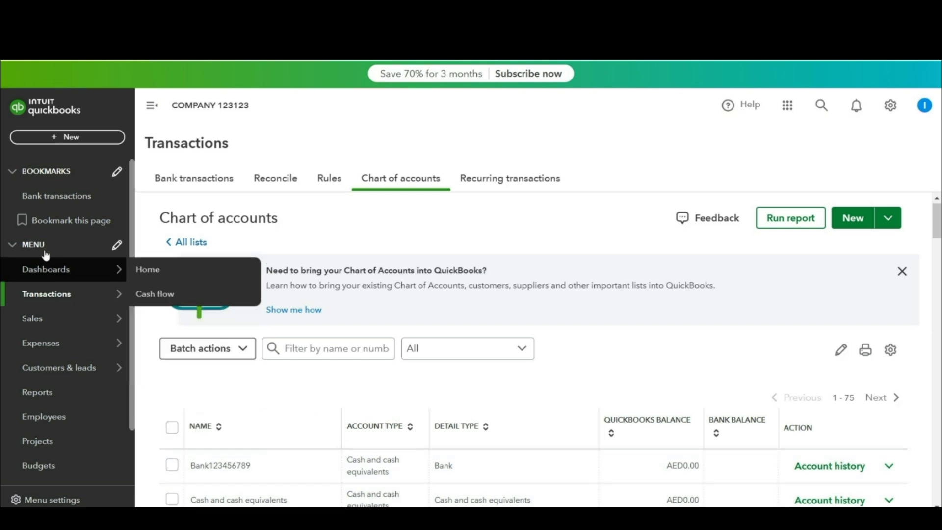
# Step: Start a journal entry with line 1 on Petty cash advances and line 2 on Bank123456789
pyautogui.click(81, 138)
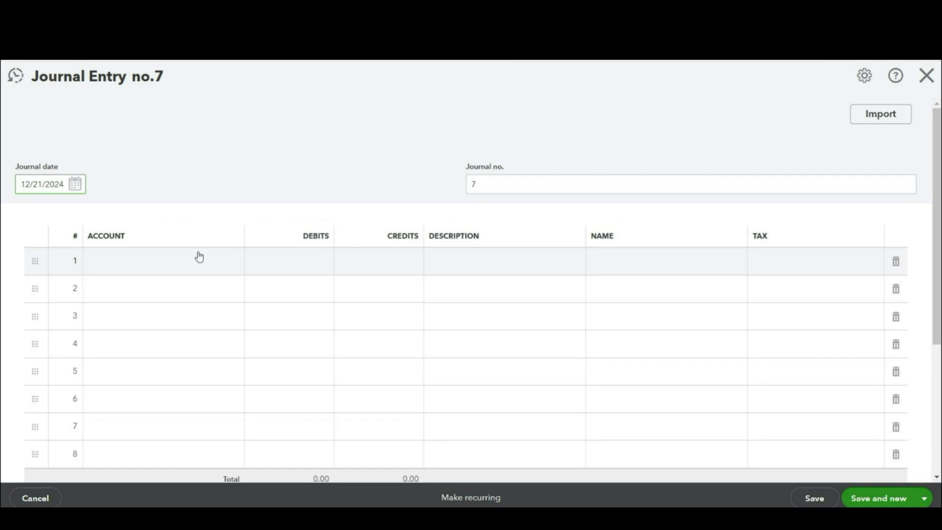
pyautogui.click(202, 260)
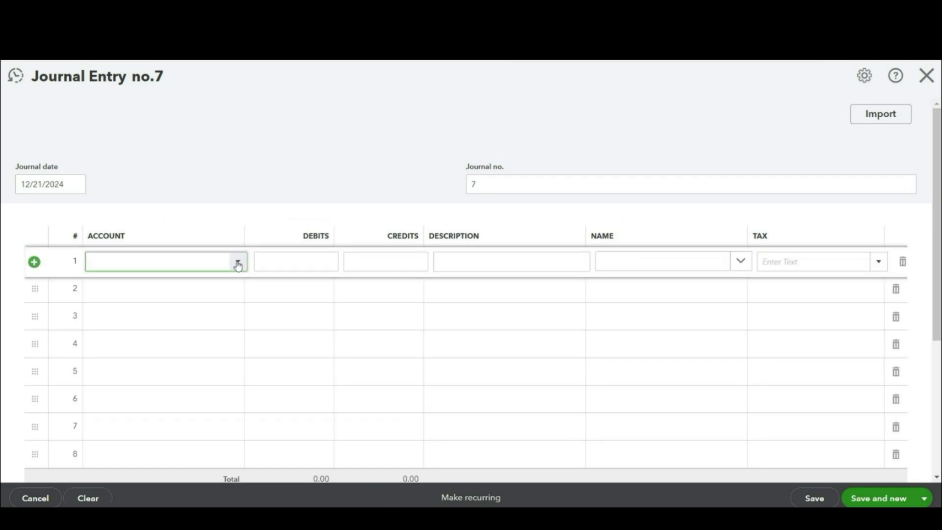
pyautogui.click(237, 262)
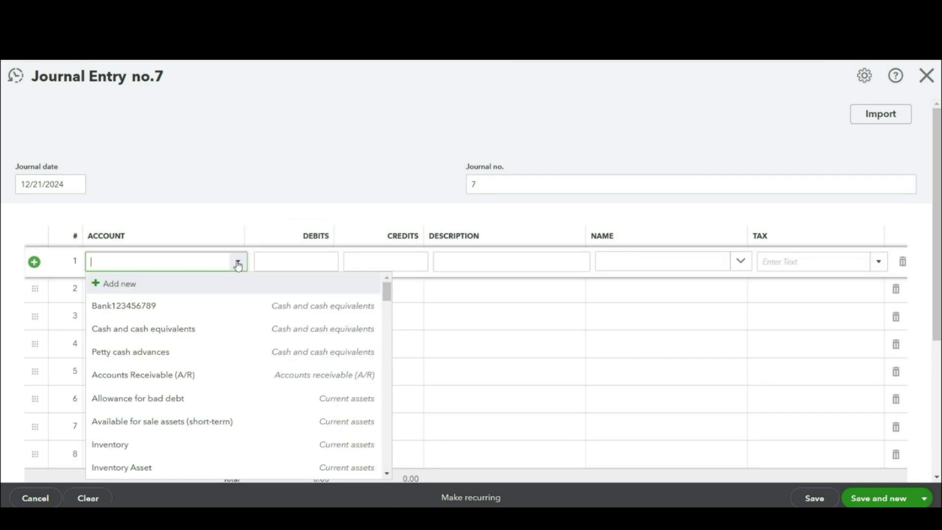
pyautogui.click(186, 352)
pyautogui.click(224, 285)
pyautogui.click(237, 290)
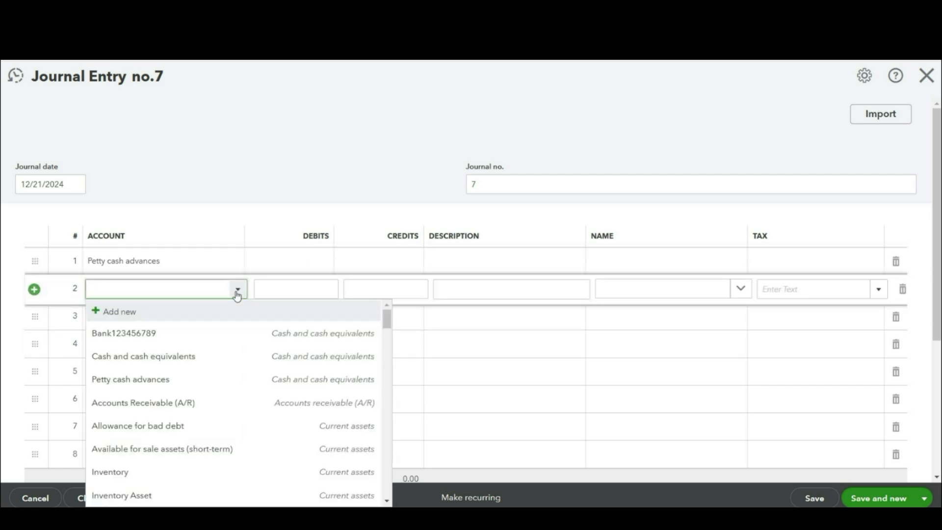
pyautogui.click(165, 341)
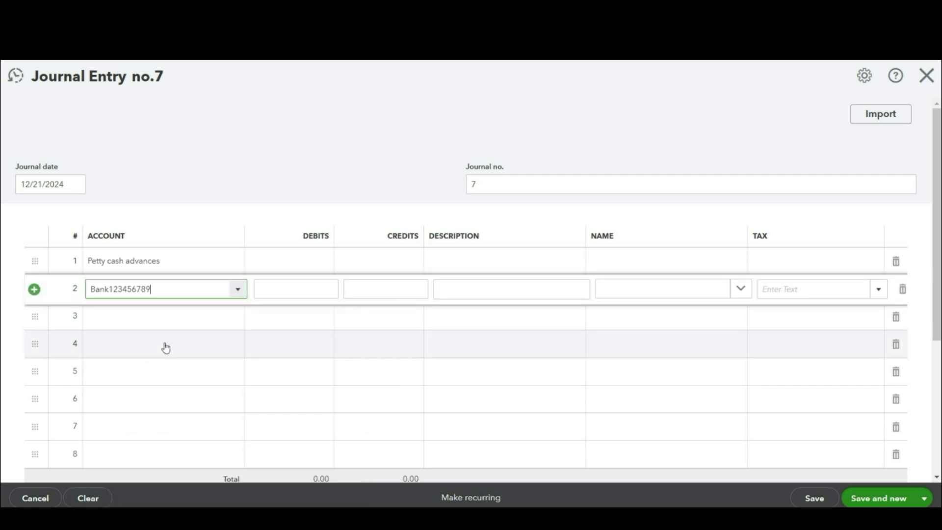
# Step: Enter a 50,000 debit on line 1 and a 50,000 credit on line 2, then add a new name
pyautogui.click(301, 261)
pyautogui.write('50000')
pyautogui.click(406, 294)
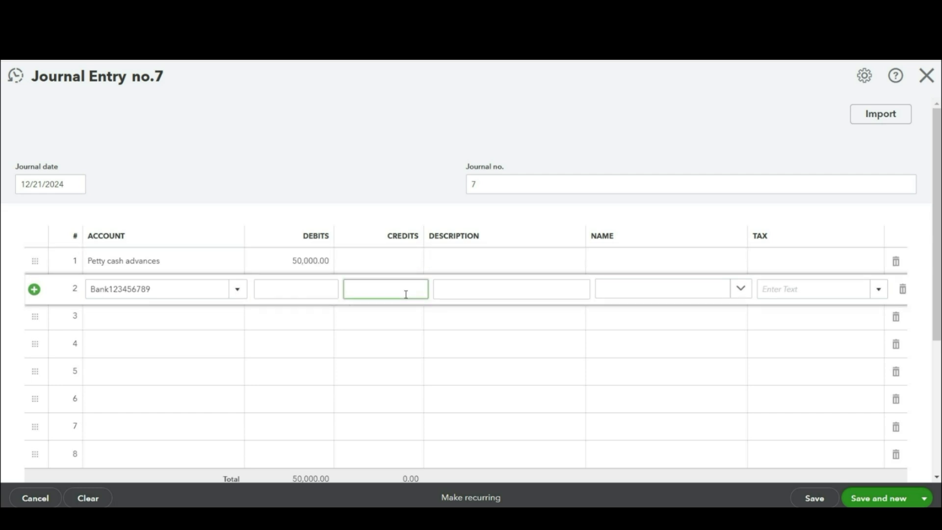
pyautogui.write('500000.00')
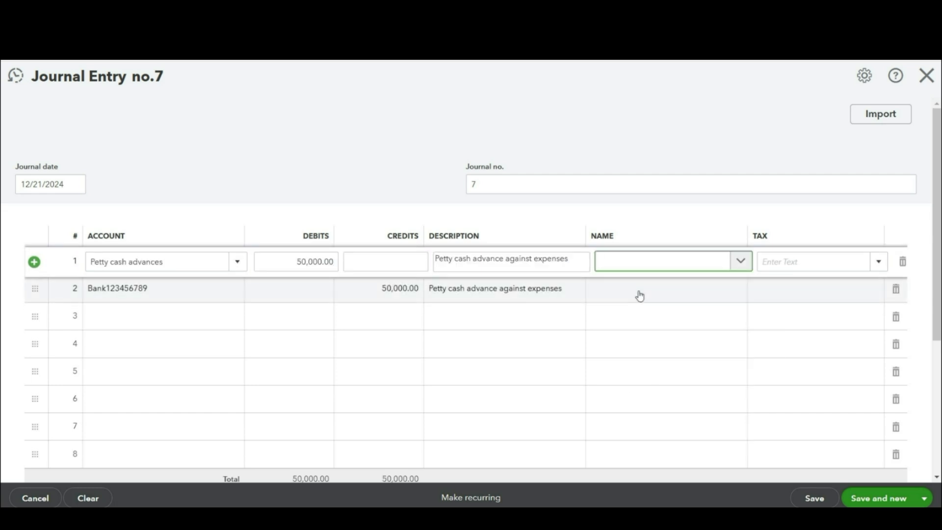
pyautogui.click(640, 296)
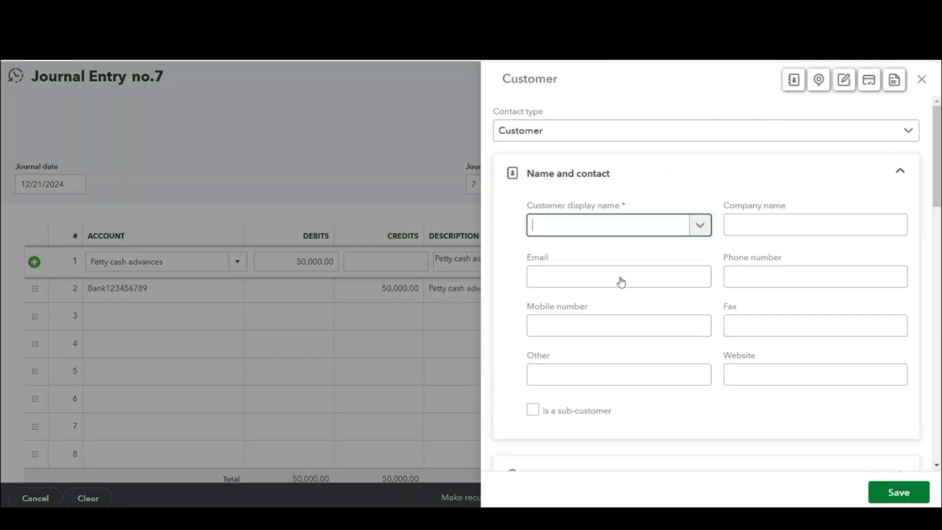
# Step: Save the new contact as employee Employee 1 A, assign it to line 2, and save and close the entry
pyautogui.click(610, 133)
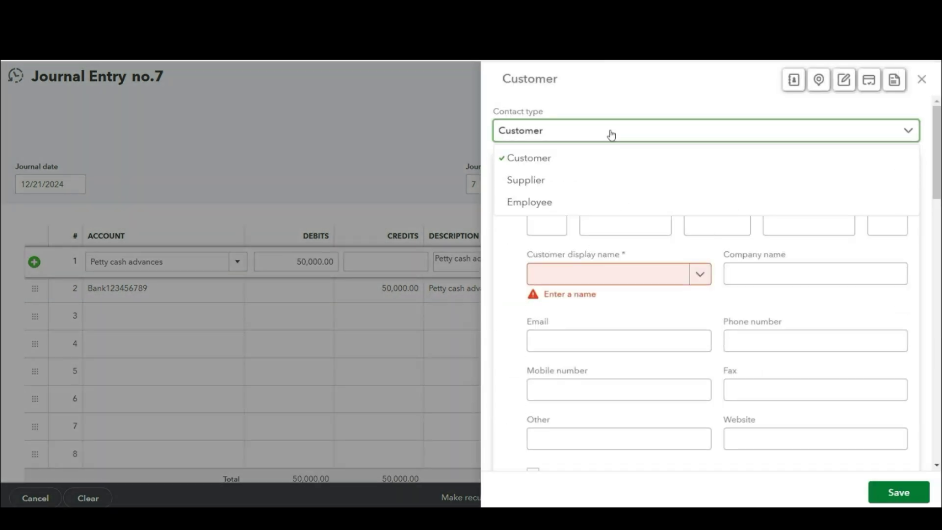
pyautogui.click(549, 204)
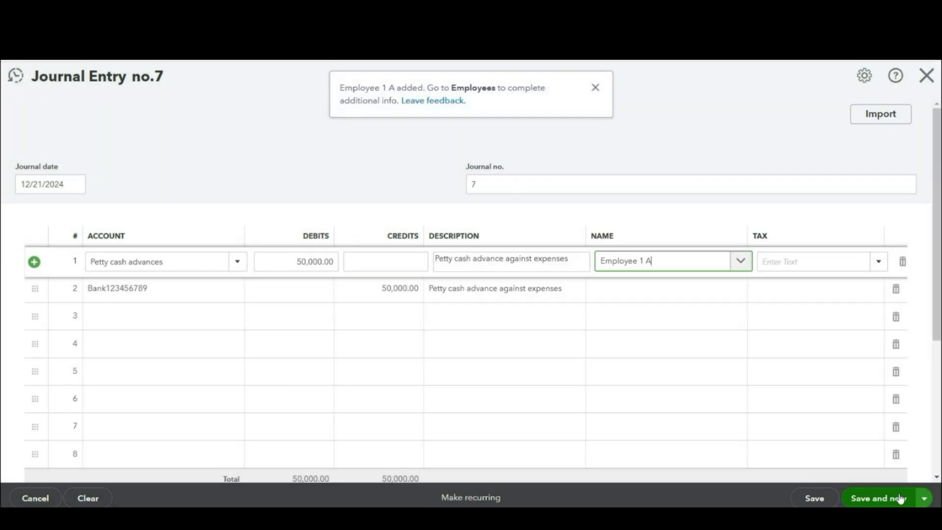
pyautogui.click(736, 290)
pyautogui.click(740, 289)
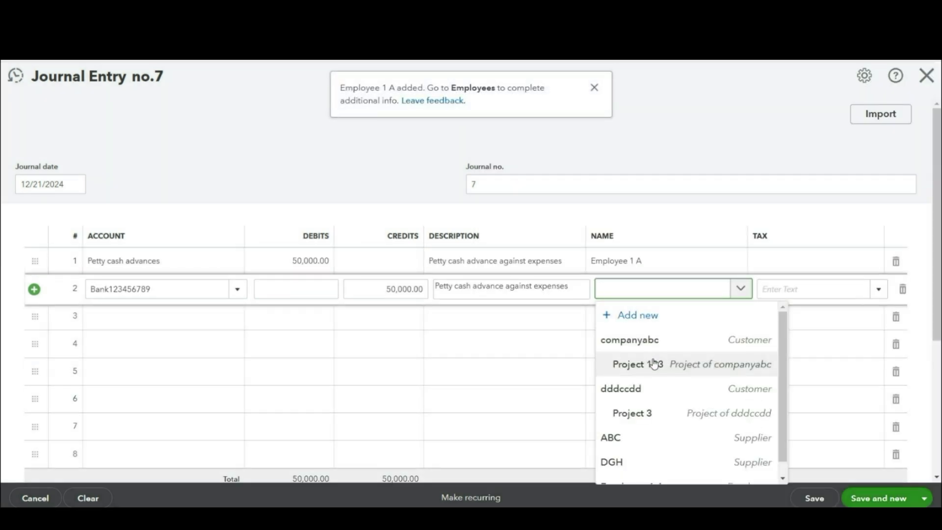
pyautogui.scroll(-1, 656, 454)
pyautogui.click(629, 473)
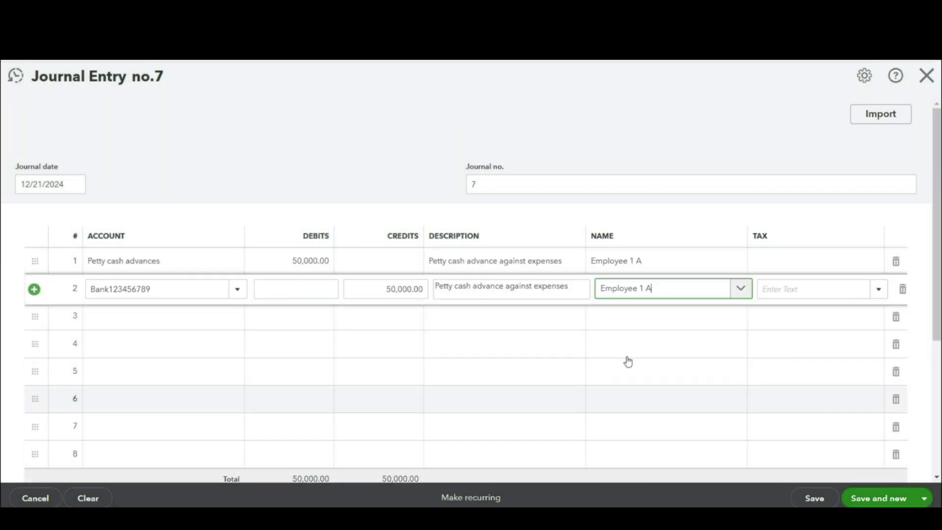
pyautogui.click(922, 499)
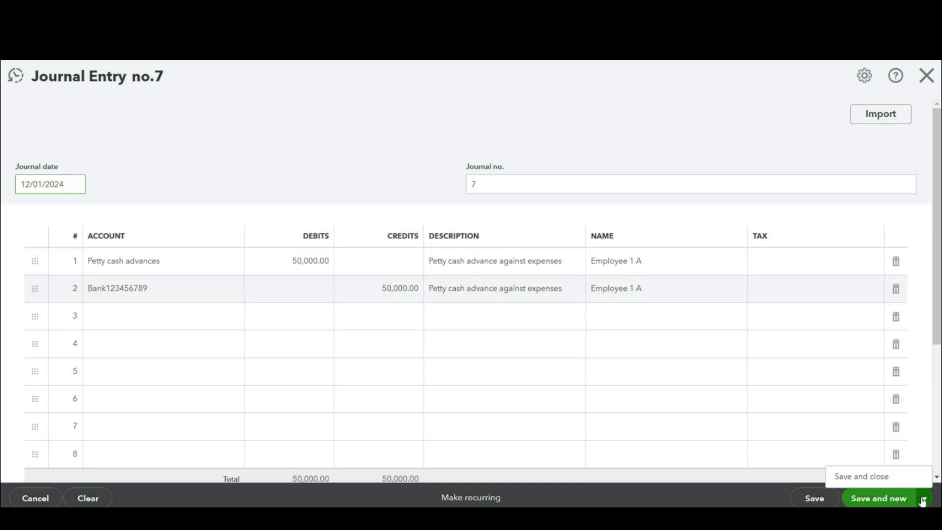
pyautogui.click(884, 481)
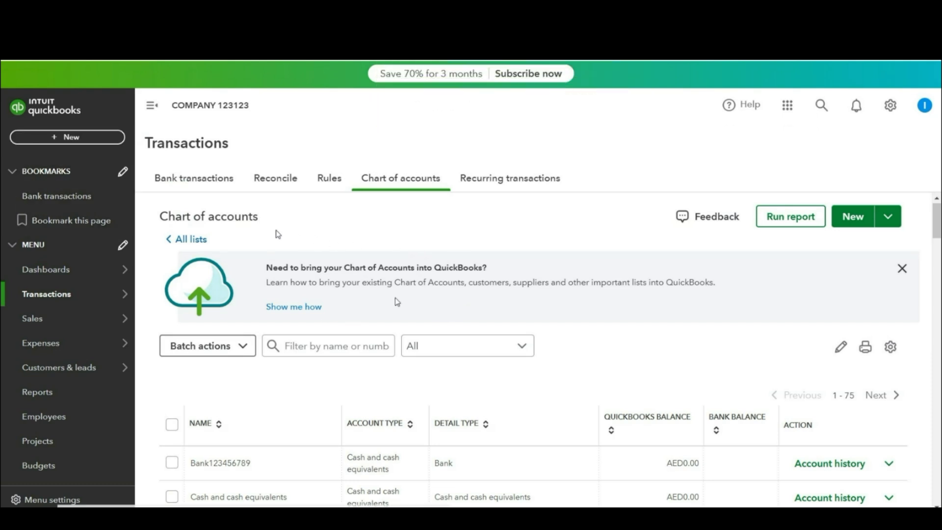
# Step: Start a new journal entry dated 2 October 2024
pyautogui.click(91, 144)
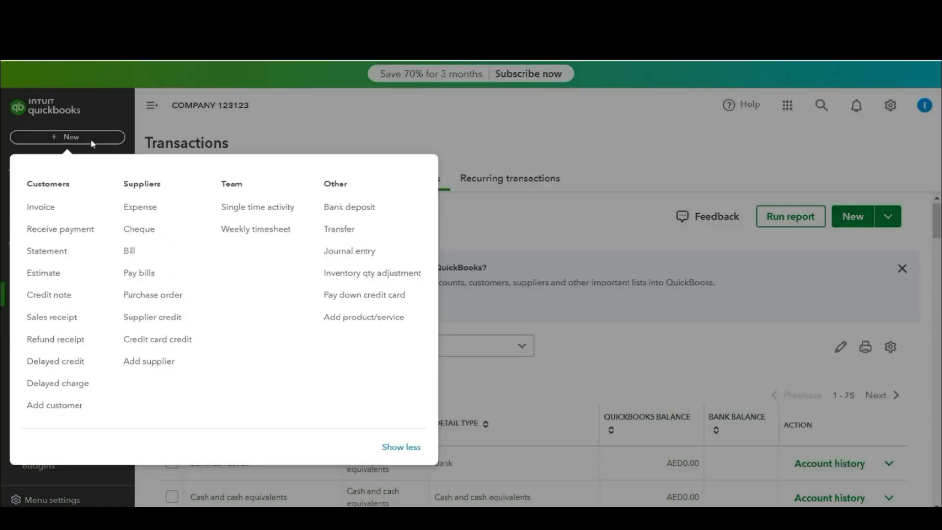
pyautogui.click(373, 256)
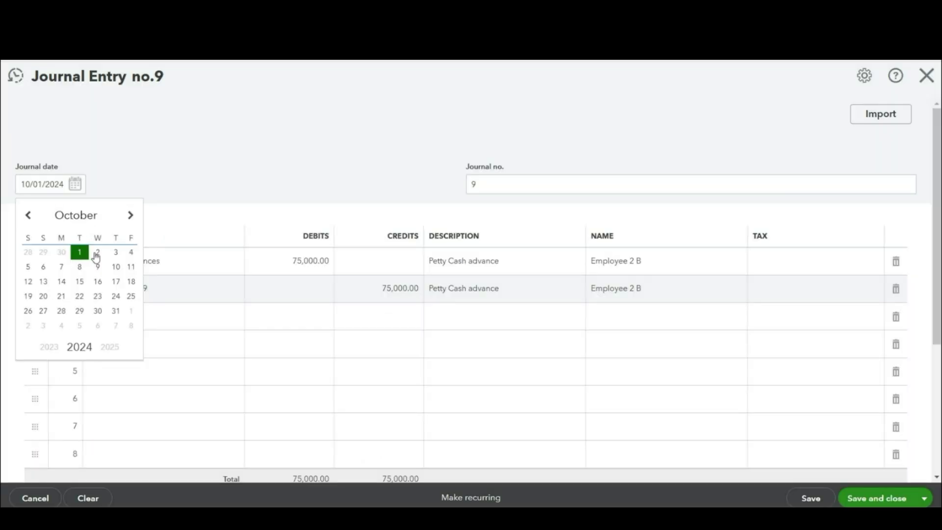
pyautogui.click(98, 253)
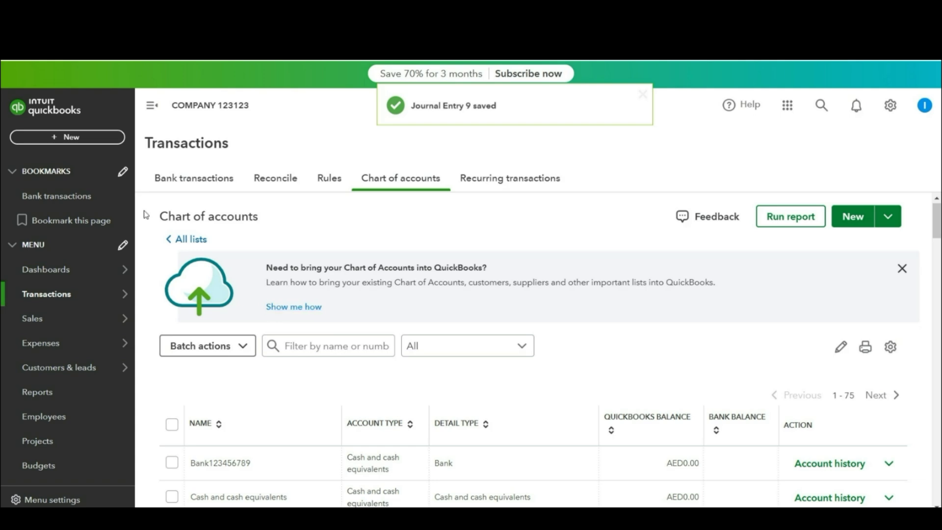
# Step: Open the + New menu of transaction types from the chart of accounts page
pyautogui.click(86, 140)
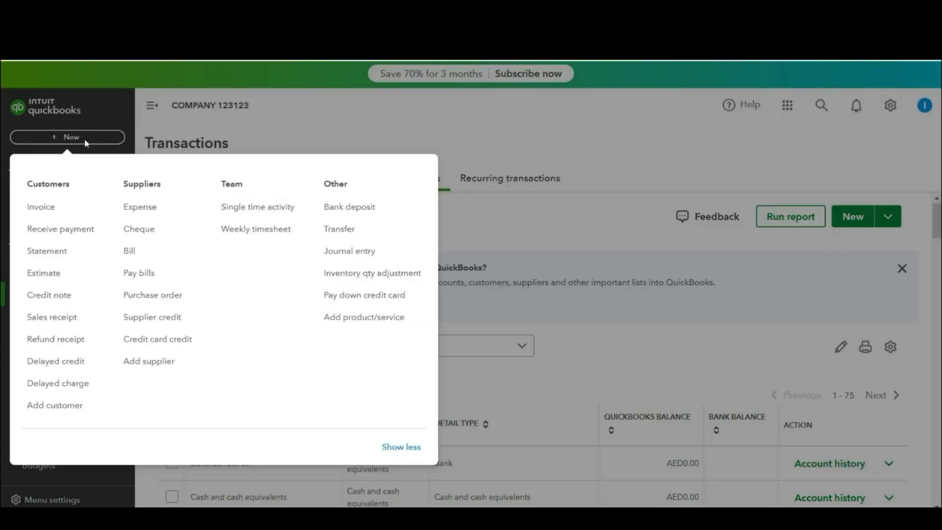
pyautogui.click(493, 133)
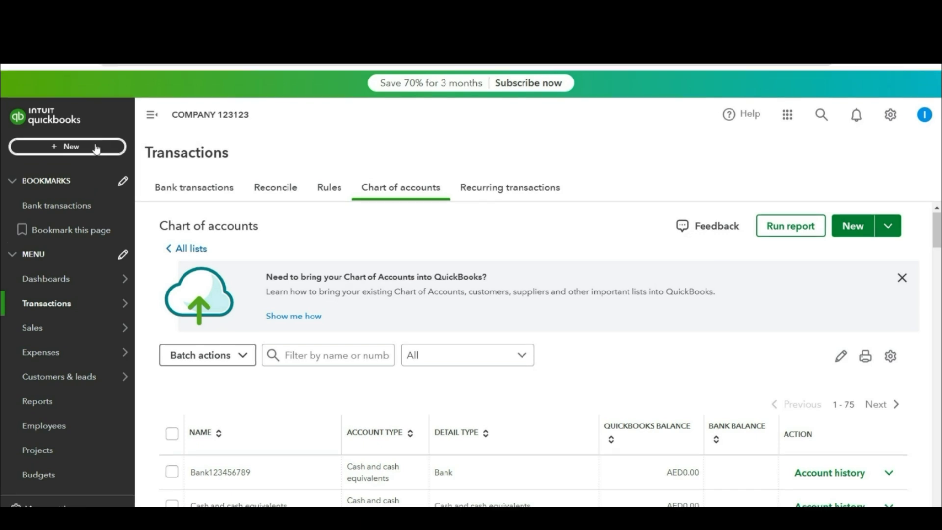
pyautogui.click(97, 148)
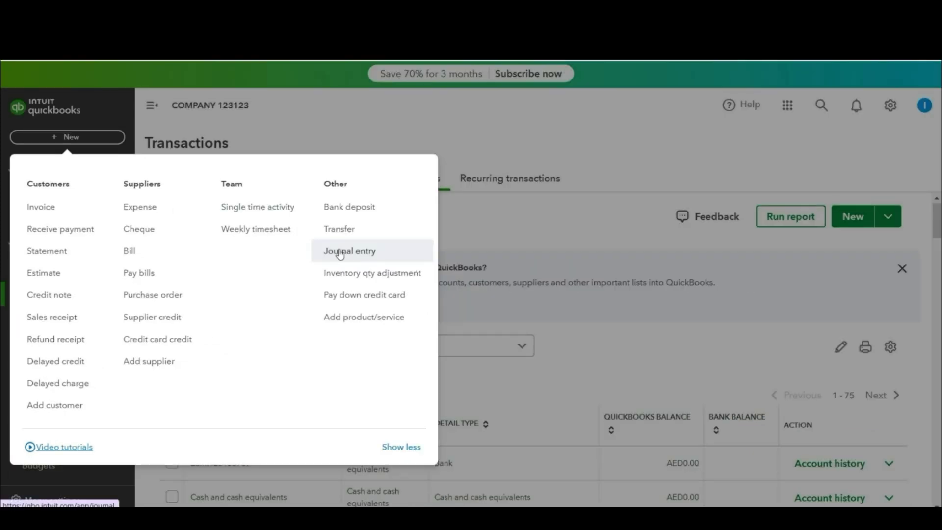
# Step: Start a new journal entry and post line 1 to Stationery and printing
pyautogui.click(340, 253)
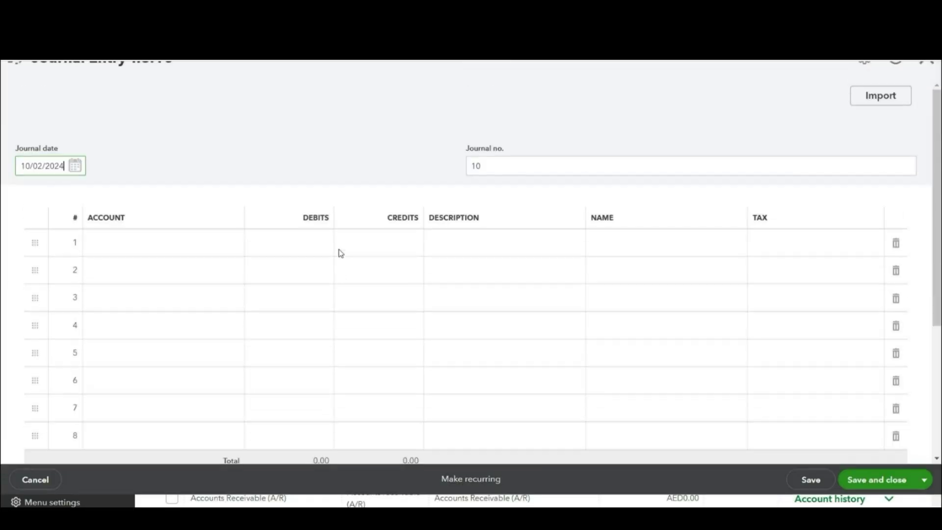
pyautogui.click(224, 257)
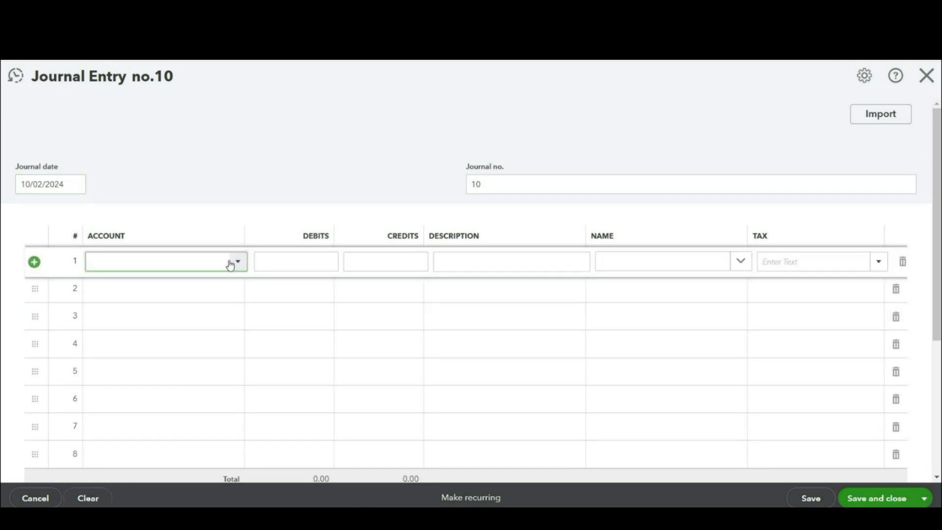
pyautogui.click(238, 264)
pyautogui.click(238, 264)
pyautogui.click(238, 264)
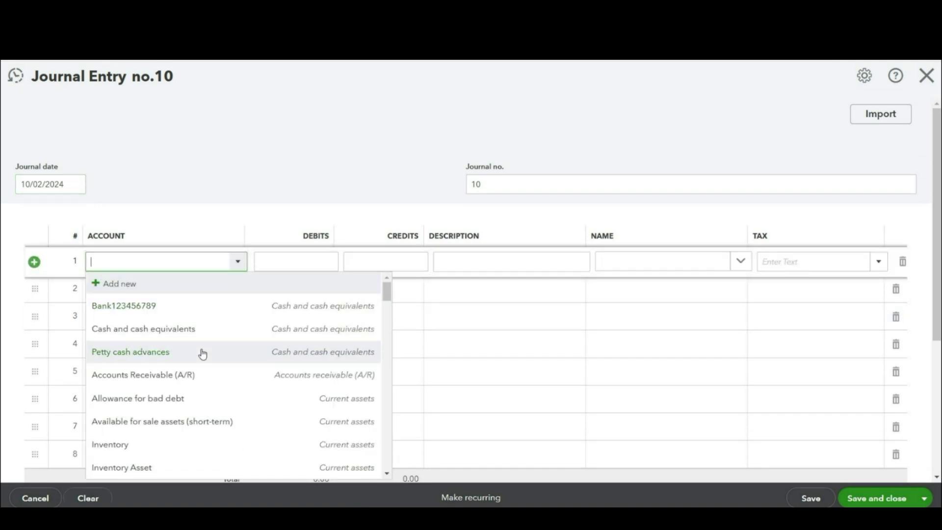
pyautogui.scroll(-5, 201, 355)
pyautogui.scroll(-5, 179, 339)
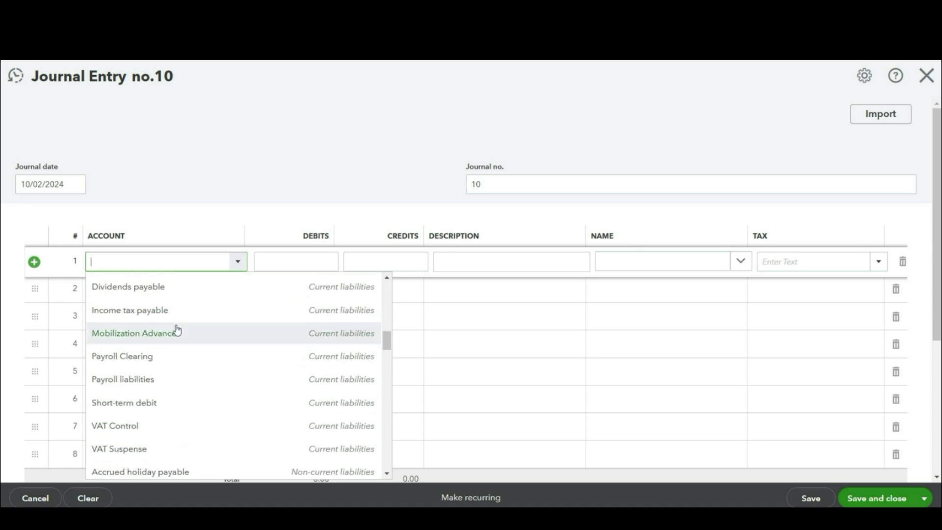
pyautogui.scroll(-5, 177, 330)
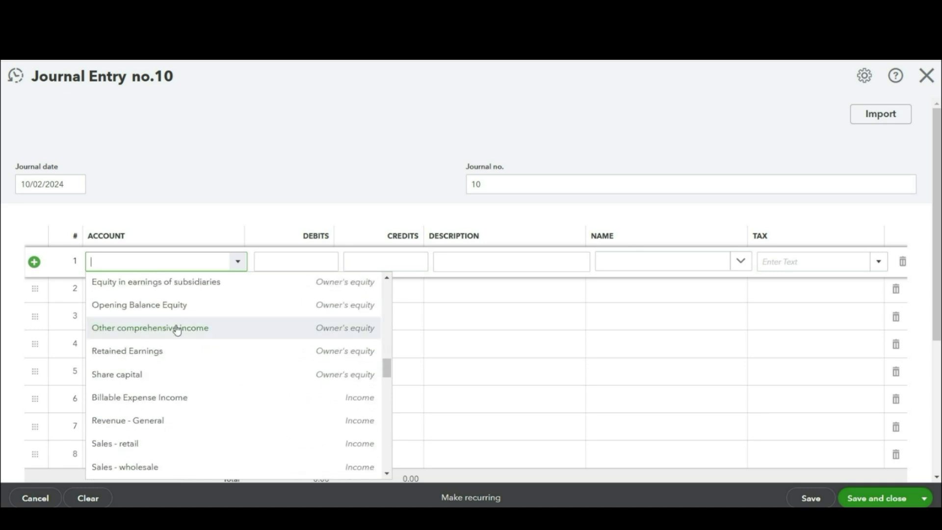
pyautogui.scroll(-10, 177, 329)
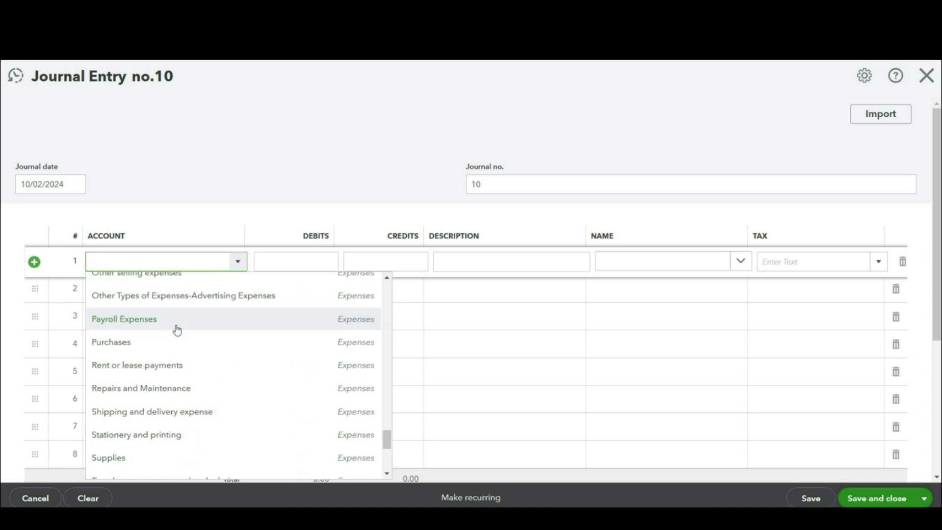
pyautogui.click(168, 435)
pyautogui.click(281, 256)
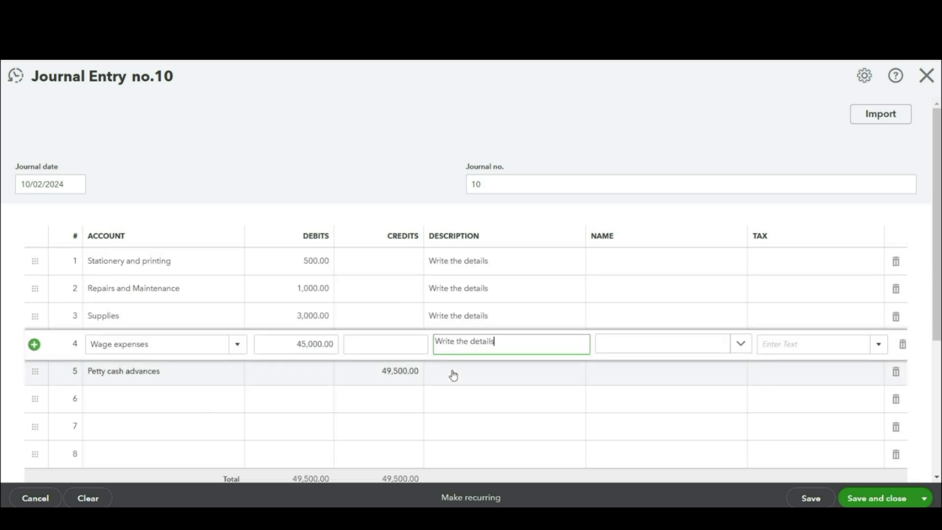
# Step: Assign Employee 1 A to the lines and date the entry 11/20/2024
pyautogui.click(452, 375)
pyautogui.click(668, 262)
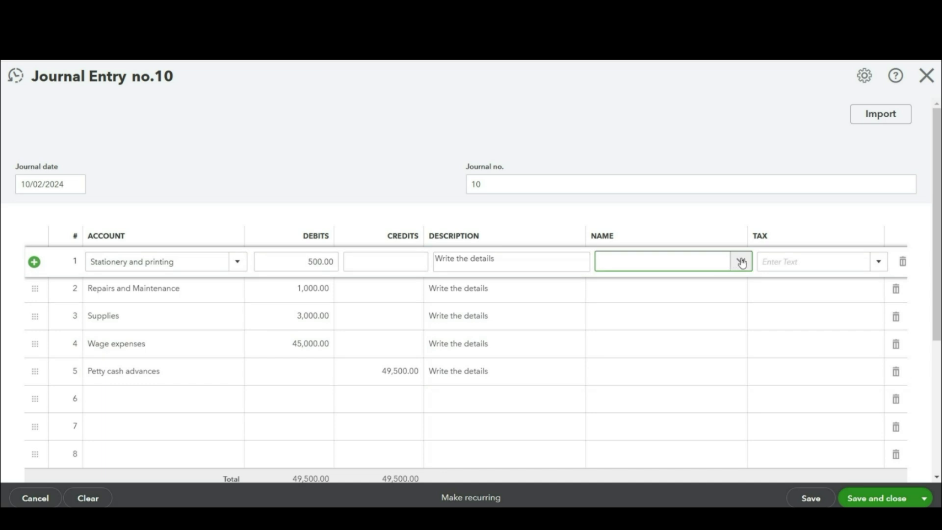
pyautogui.click(741, 261)
pyautogui.scroll(-1, 658, 431)
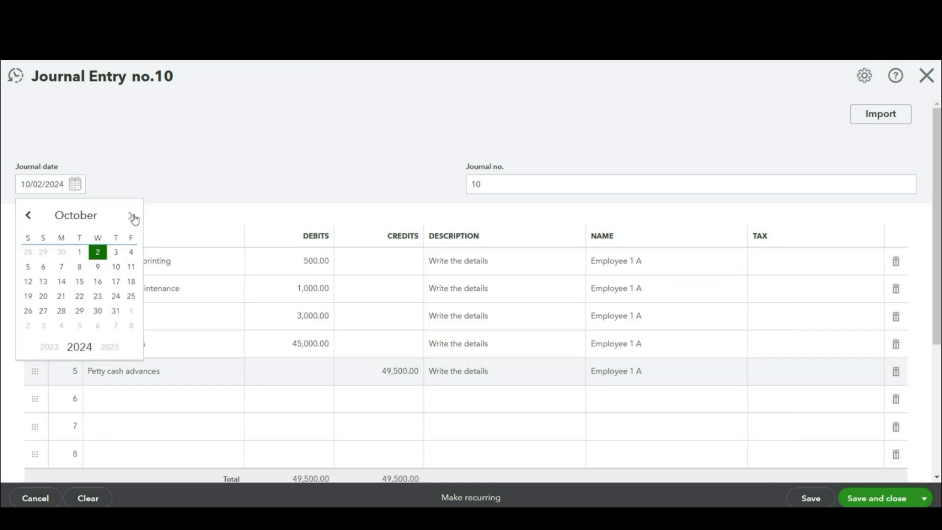
pyautogui.click(130, 215)
pyautogui.click(98, 295)
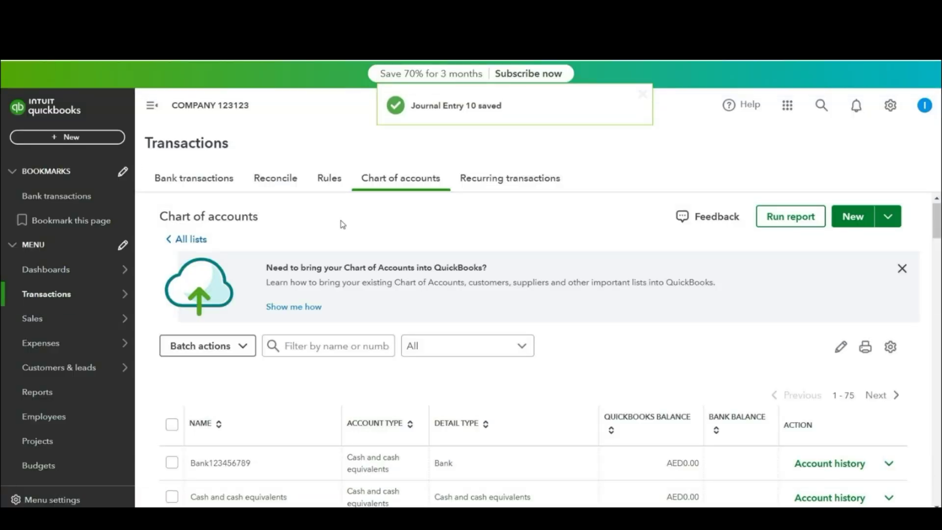
# Step: Open the + New menu to create a cheque
pyautogui.click(103, 138)
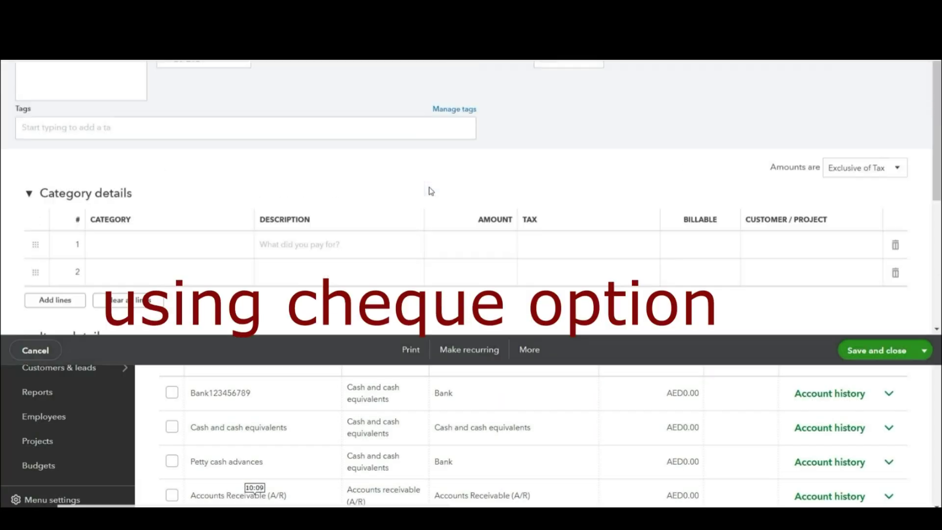
# Step: Add Item 452365 to the cheque's item details at a rate of 250
pyautogui.scroll(-5, 431, 191)
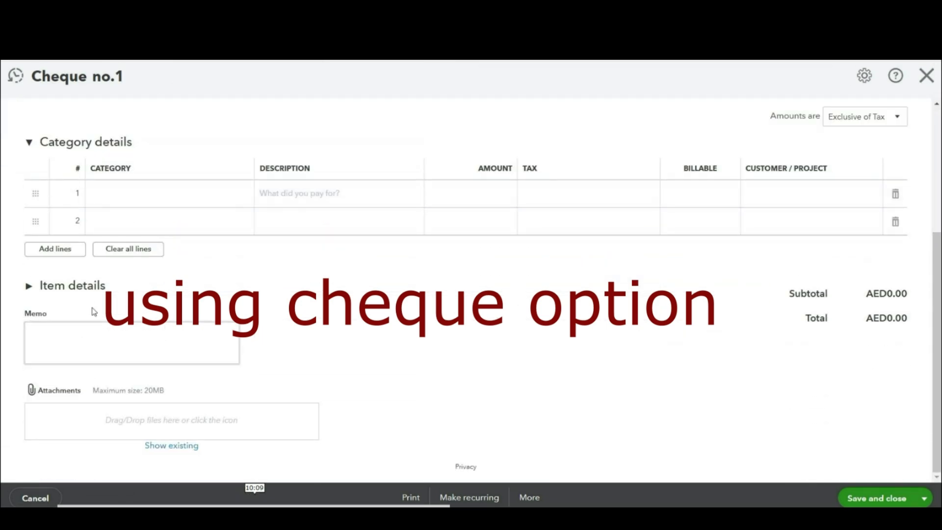
pyautogui.click(86, 290)
pyautogui.click(204, 338)
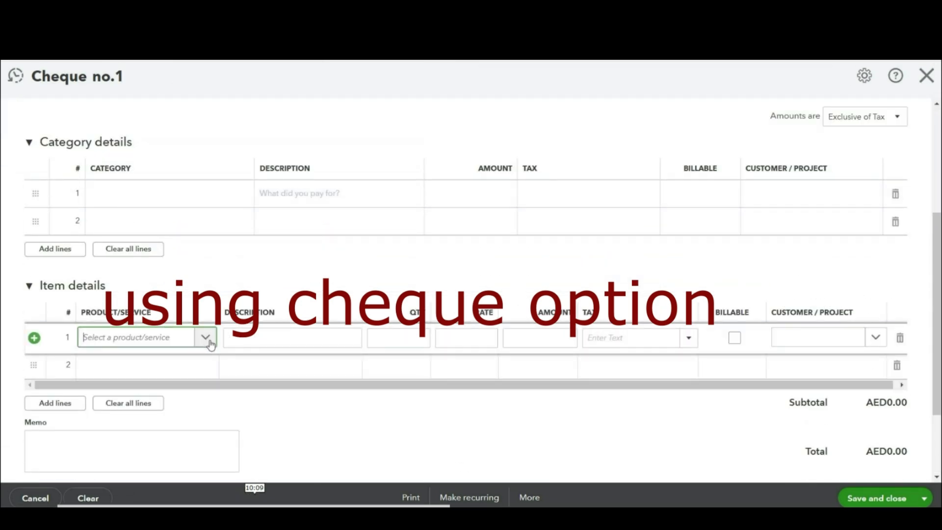
pyautogui.click(206, 340)
pyautogui.click(153, 392)
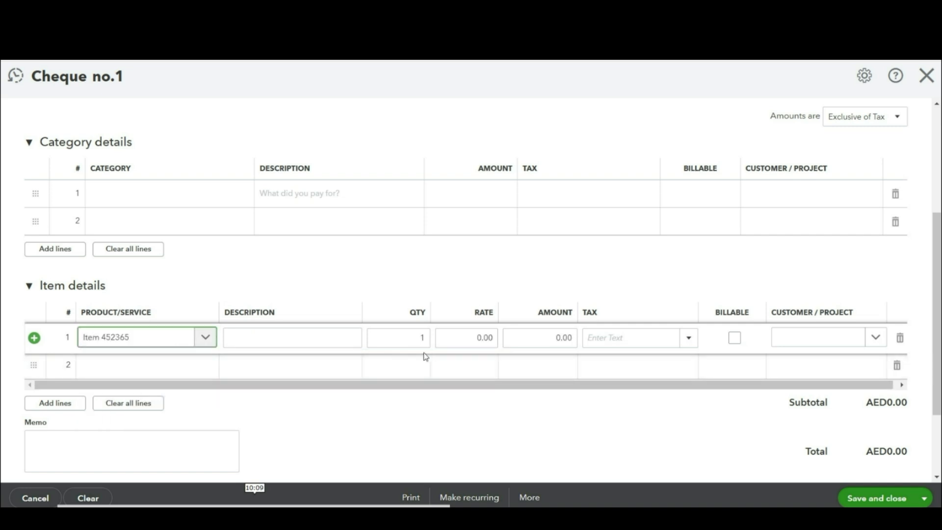
pyautogui.click(470, 337)
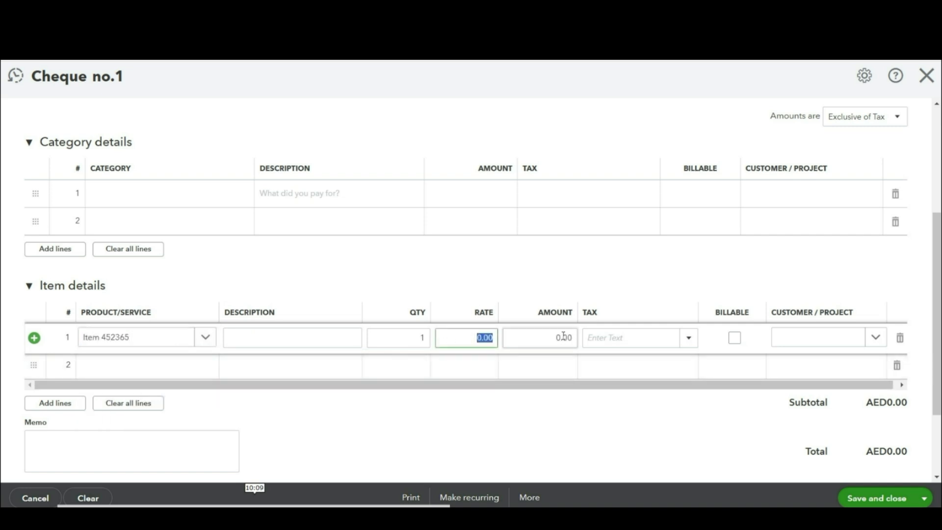
pyautogui.write('250')
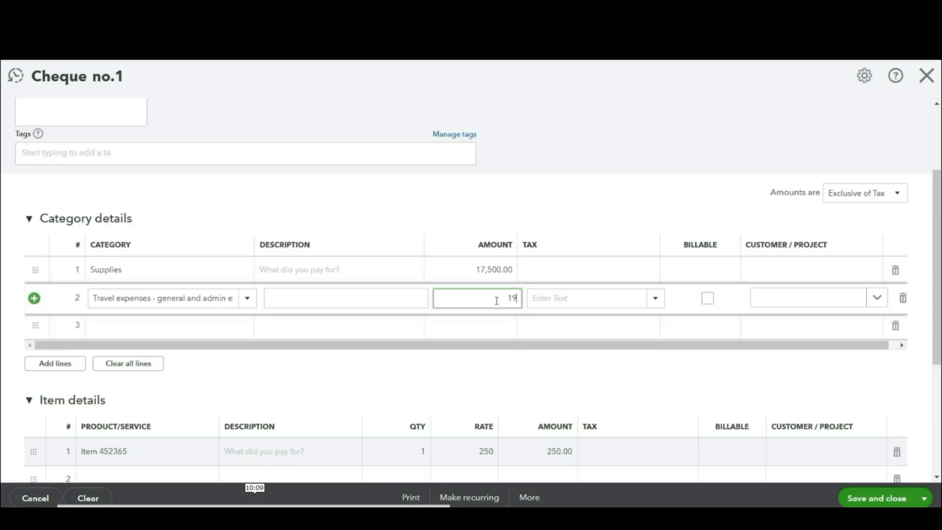
pyautogui.write('00')
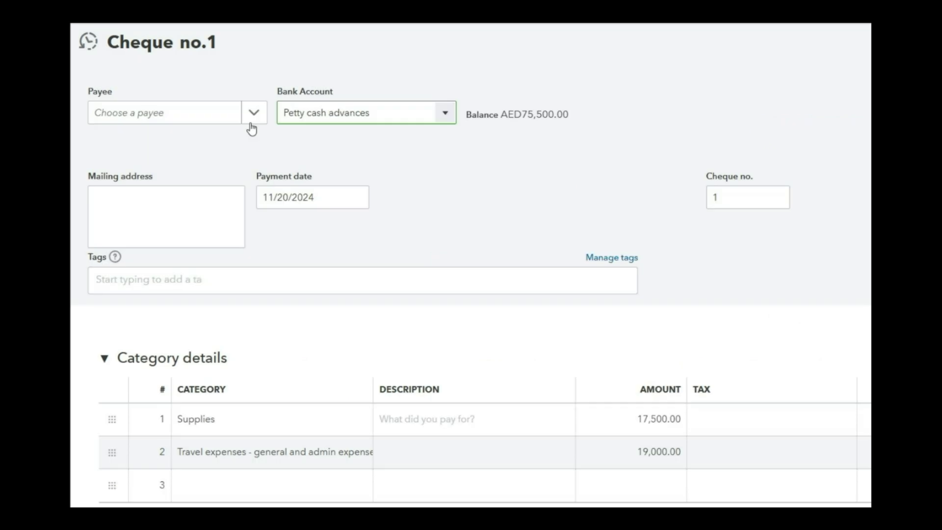
# Step: Set payee Employee 2 B with amounts Out of scope of Tax, and save and close the cheque
pyautogui.click(253, 114)
pyautogui.scroll(-1, 203, 216)
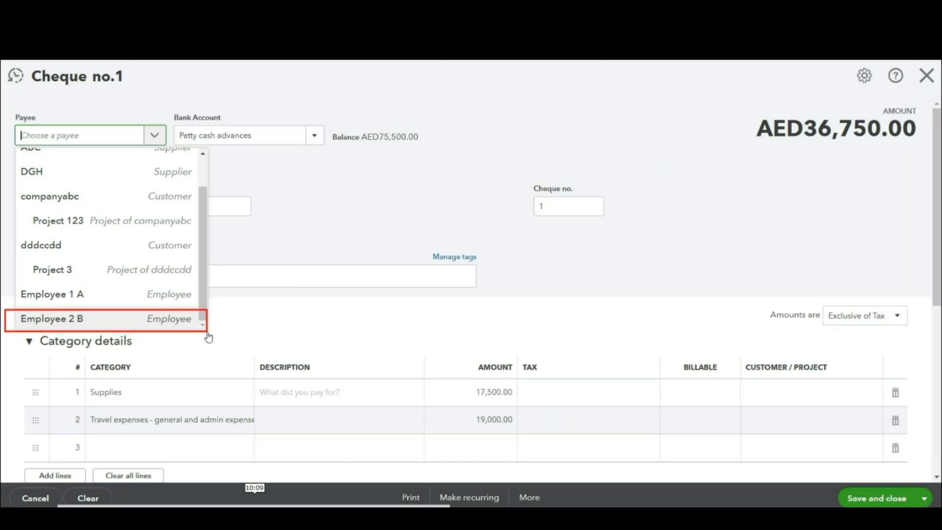
pyautogui.click(138, 323)
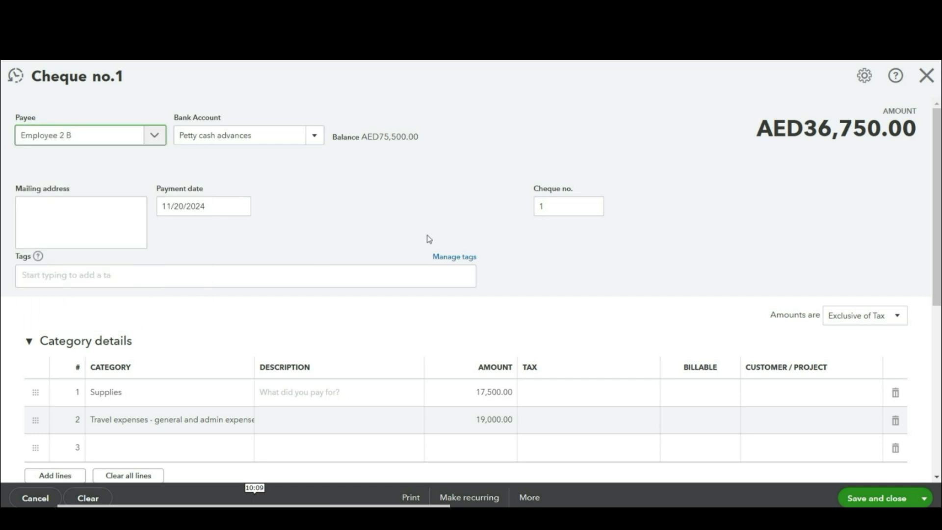
pyautogui.scroll(-4, 430, 239)
pyautogui.click(850, 138)
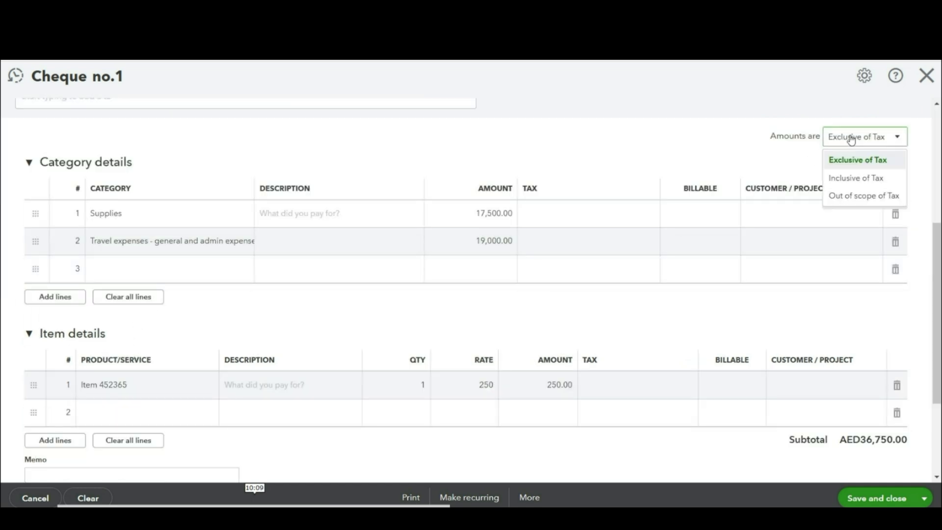
pyautogui.click(848, 197)
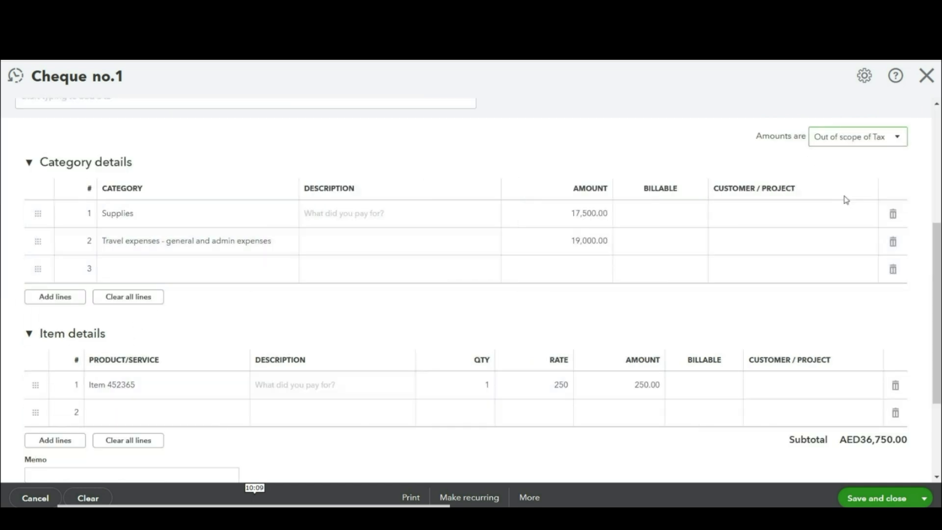
pyautogui.click(865, 499)
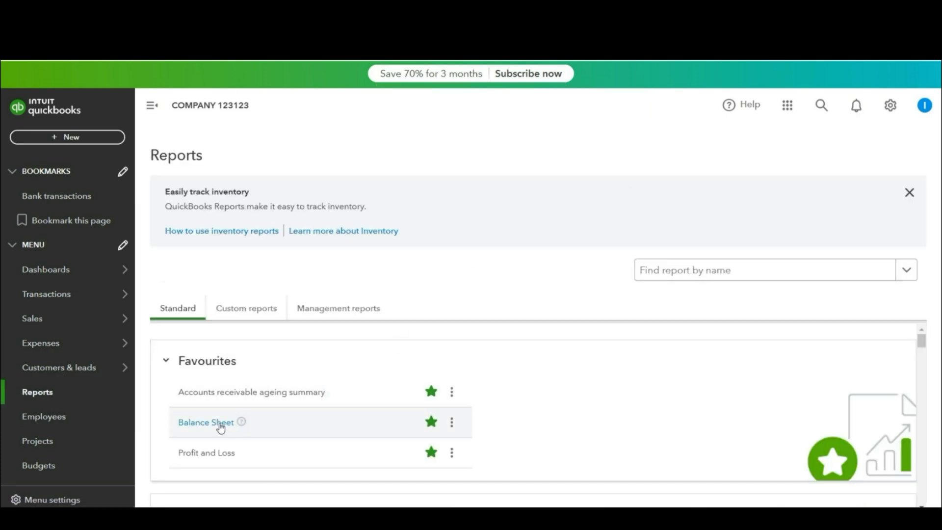
# Step: From the Balance Sheet, view the Petty cash advances transactions and open the Group by settings
pyautogui.click(262, 415)
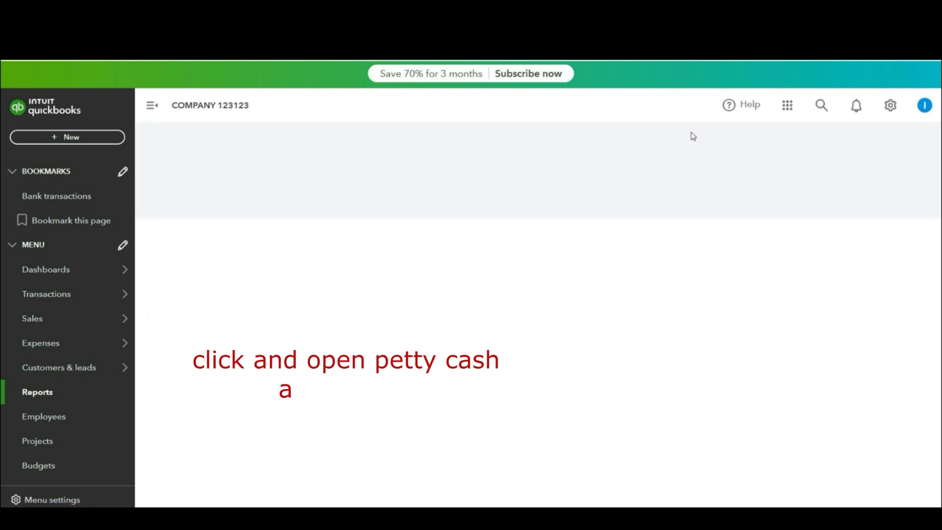
pyautogui.scroll(-5, 632, 168)
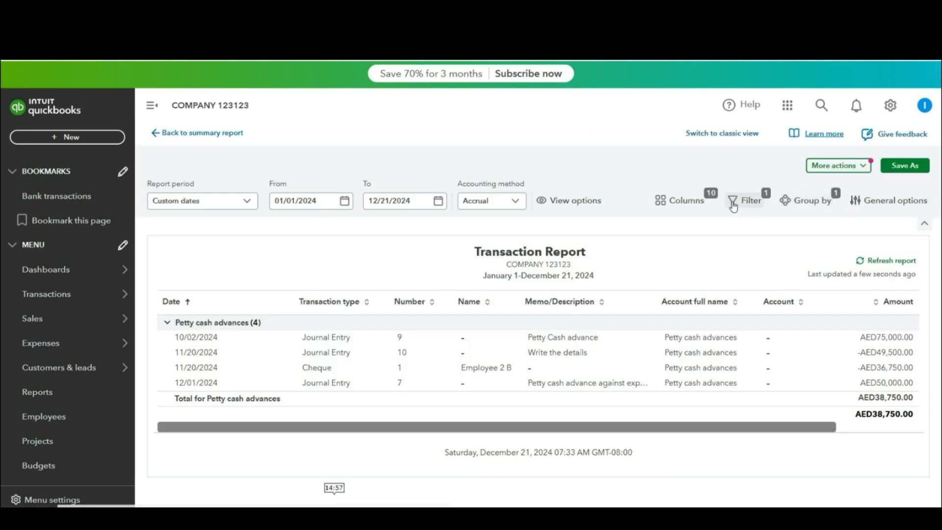
pyautogui.click(864, 200)
pyautogui.click(921, 255)
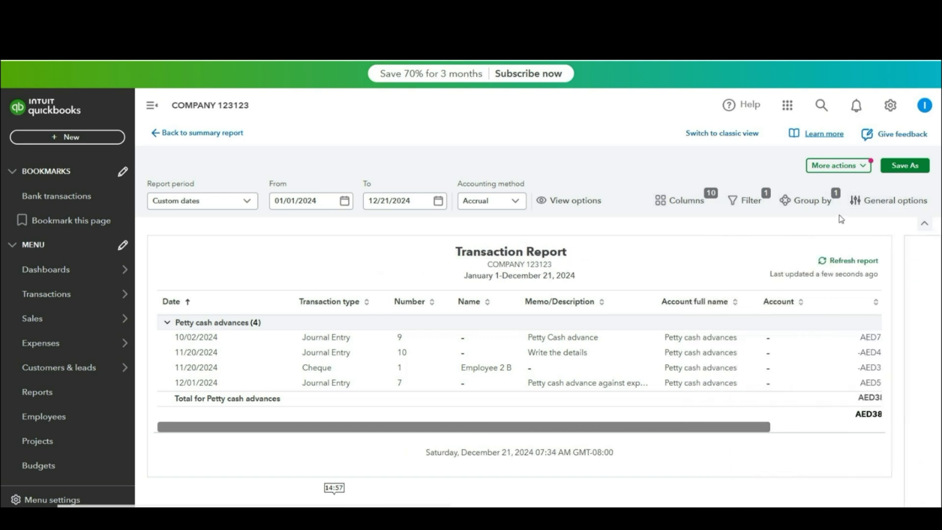
pyautogui.click(812, 200)
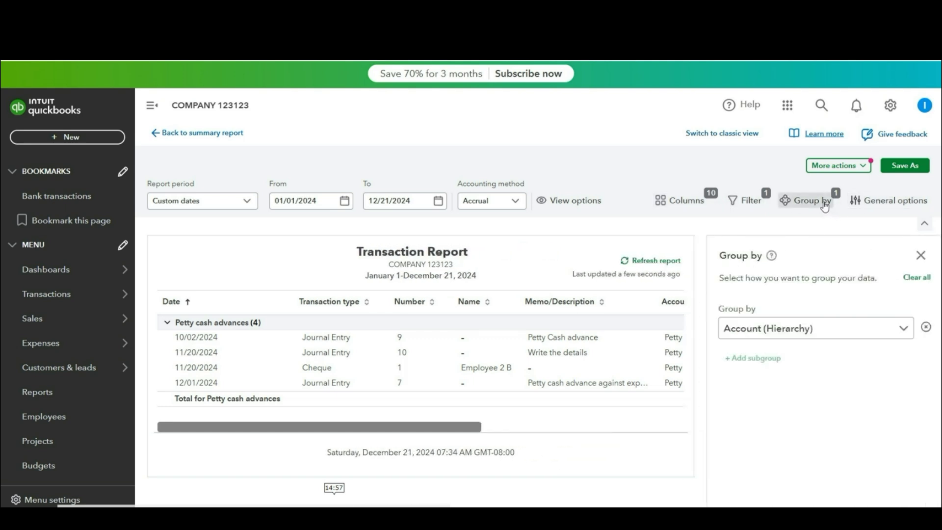
# Step: Group the transaction report by Employee to get subtotals: Employee 2 B AED38,250.00, Employee 1 A AED500.00
pyautogui.click(901, 328)
pyautogui.scroll(-5, 834, 400)
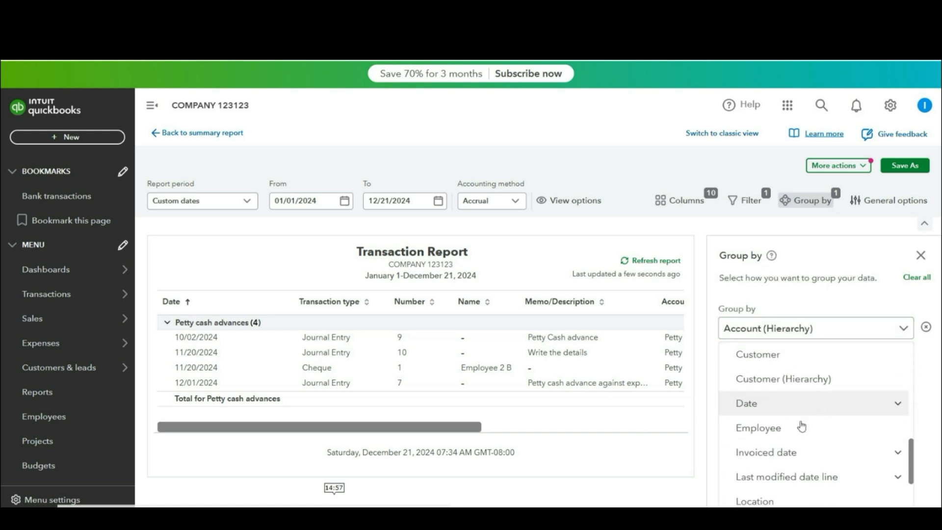
pyautogui.click(785, 436)
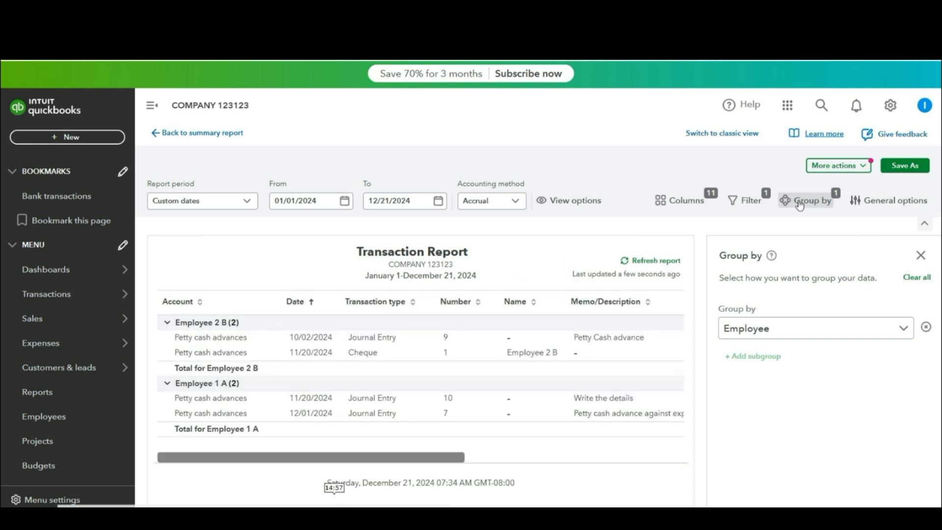
pyautogui.click(922, 256)
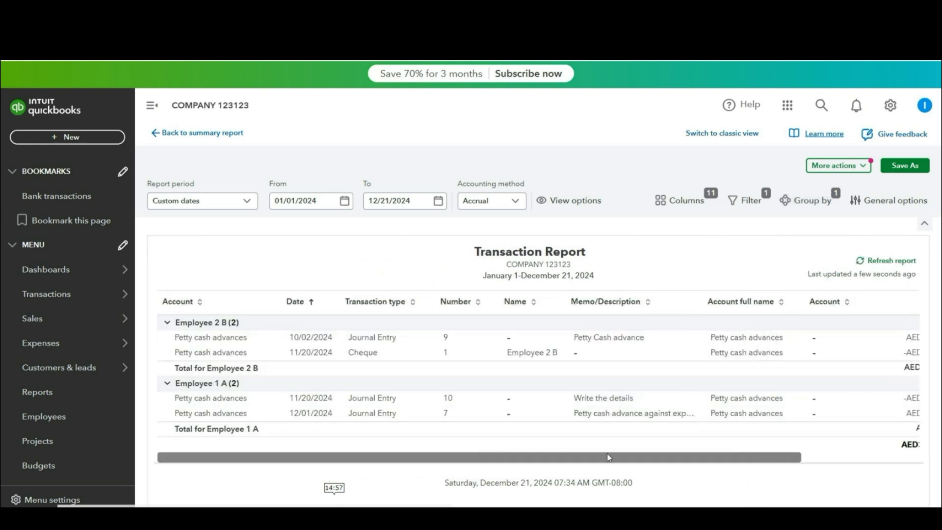
pyautogui.moveTo(645, 463); pyautogui.dragTo(774, 463)
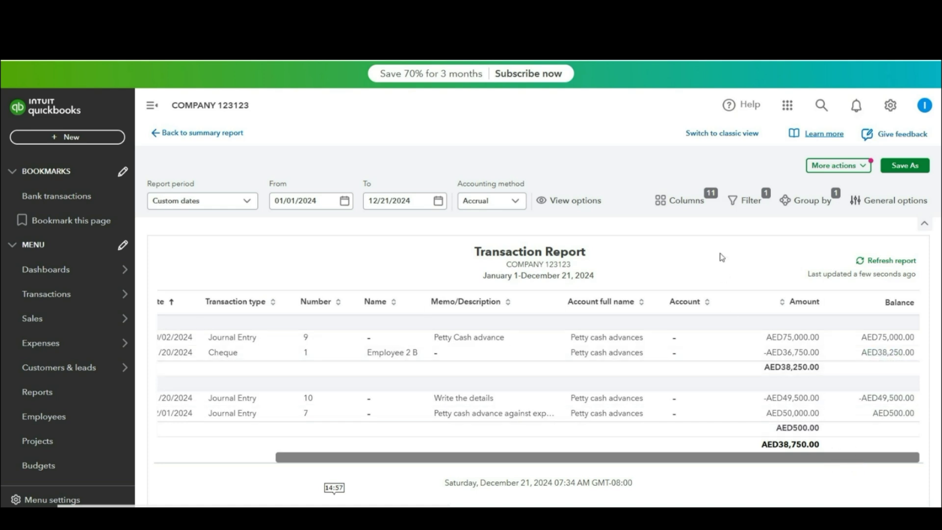
pyautogui.click(701, 205)
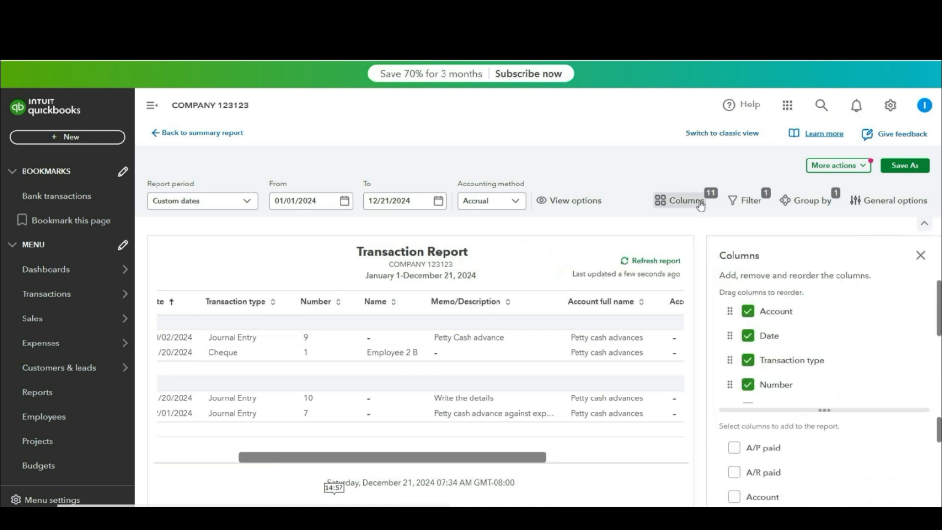
# Step: Add Credit and Debit columns to the employee-grouped transaction report
pyautogui.scroll(-3, 787, 388)
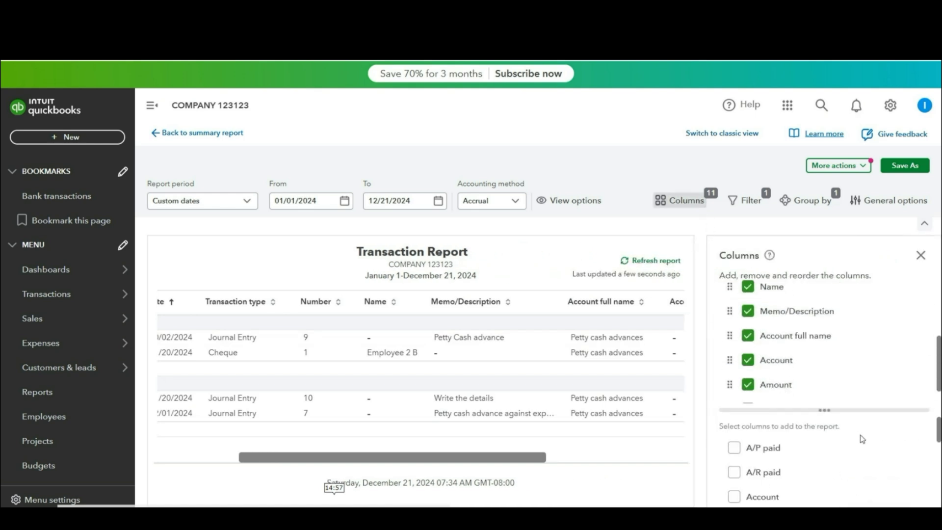
pyautogui.scroll(-3, 822, 464)
pyautogui.scroll(-1, 774, 471)
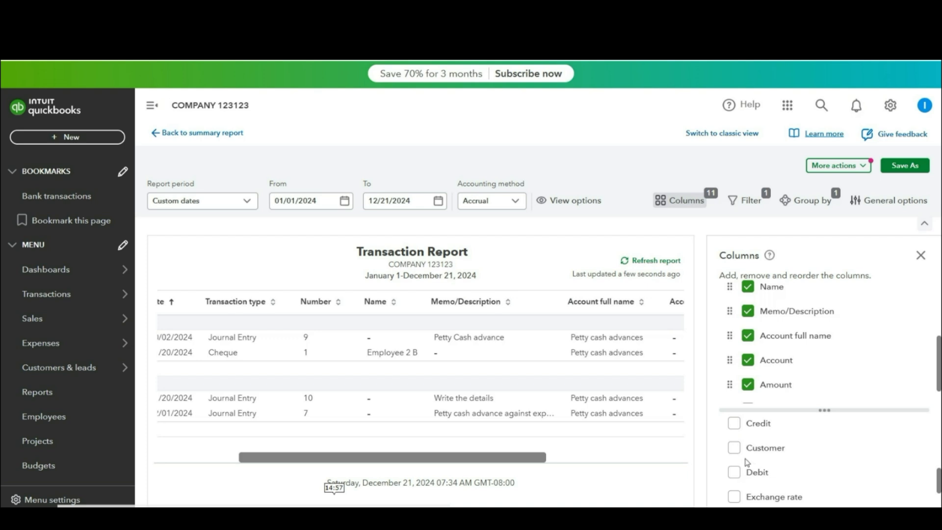
pyautogui.click(734, 472)
pyautogui.click(734, 424)
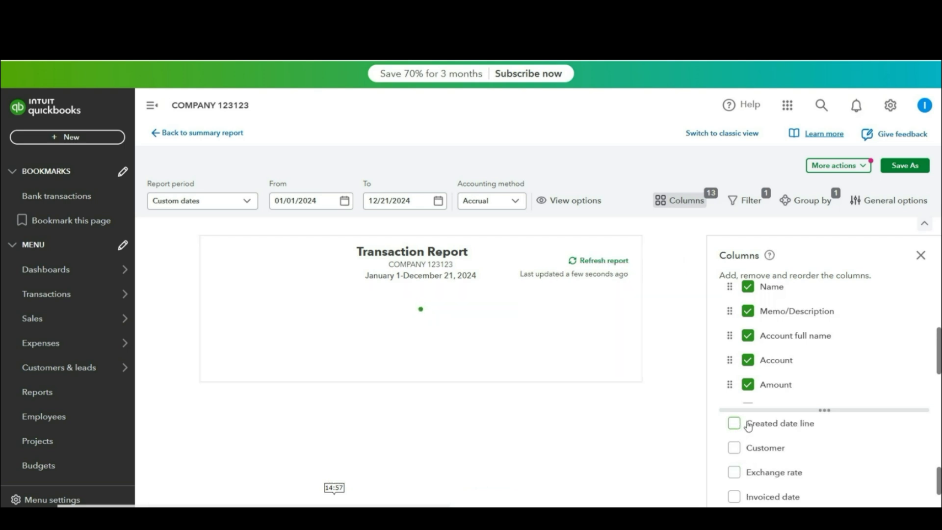
pyautogui.scroll(-3, 827, 467)
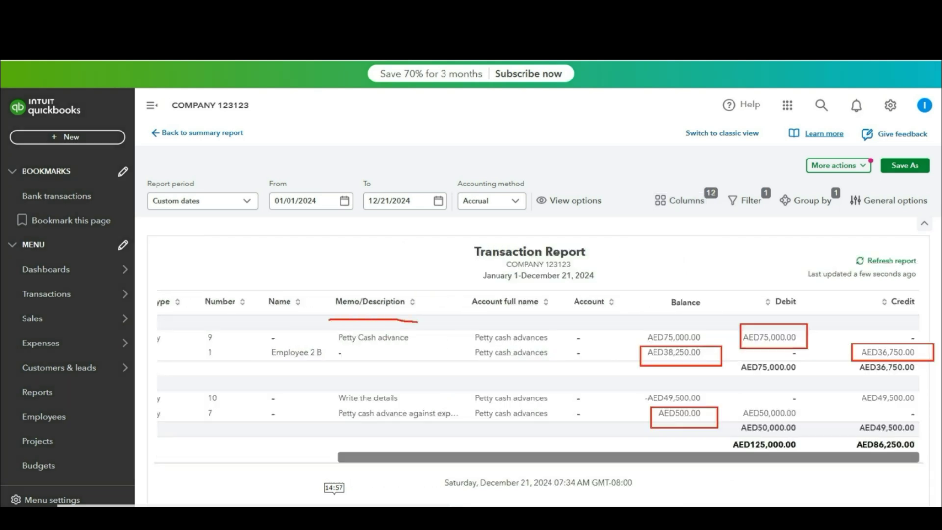
pyautogui.moveTo(425, 327)
pyautogui.mouseDown()
pyautogui.moveTo(476, 292)
pyautogui.moveTo(697, 298)
pyautogui.moveTo(745, 309)
pyautogui.mouseUp()
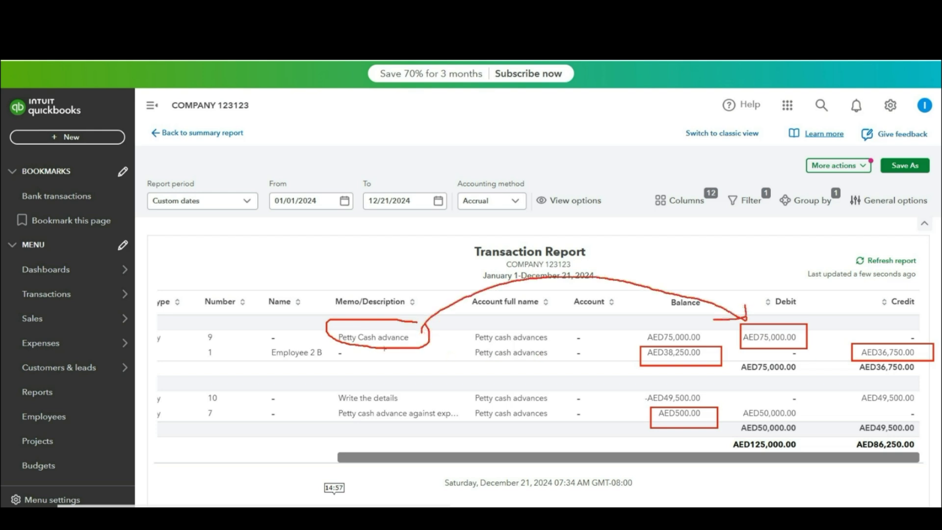
pyautogui.press('Escape')
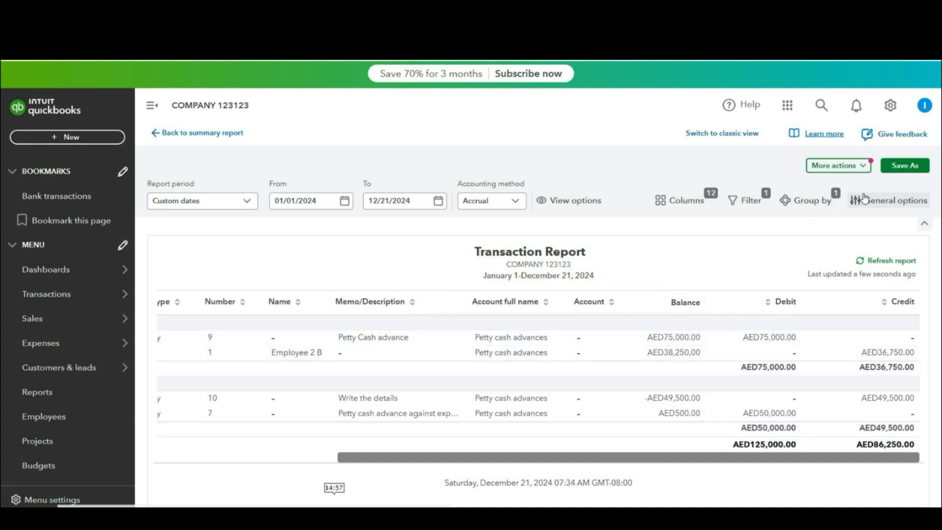
# Step: Move the Debit column ahead of Balance in the report's column order
pyautogui.click(681, 200)
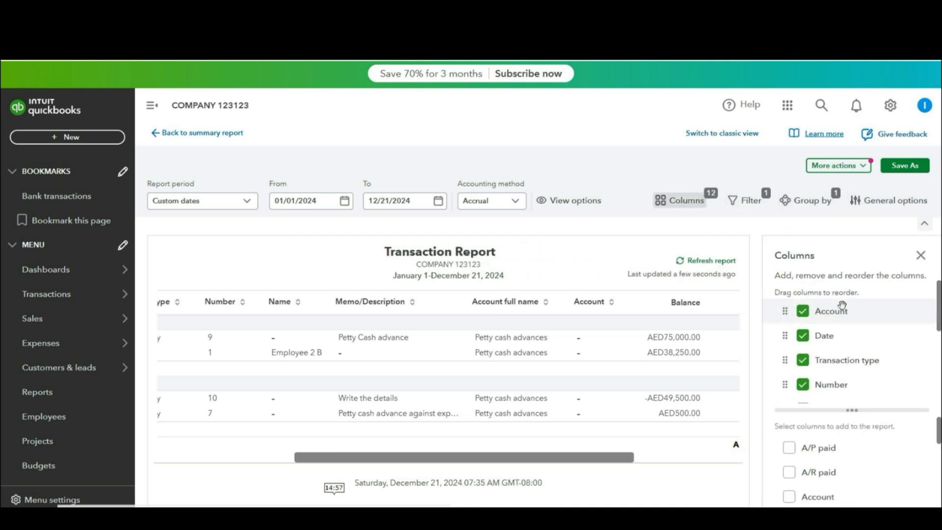
pyautogui.scroll(-3, 811, 310)
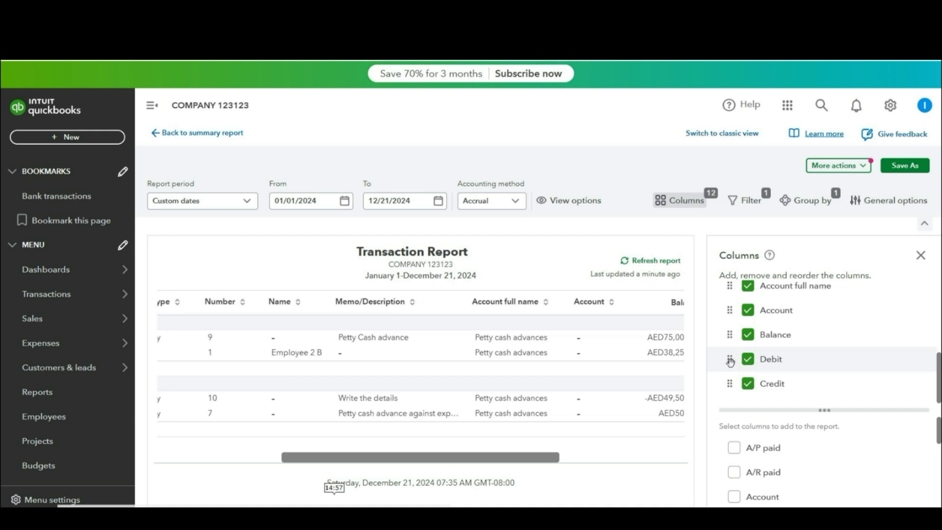
pyautogui.moveTo(730, 360); pyautogui.dragTo(733, 334)
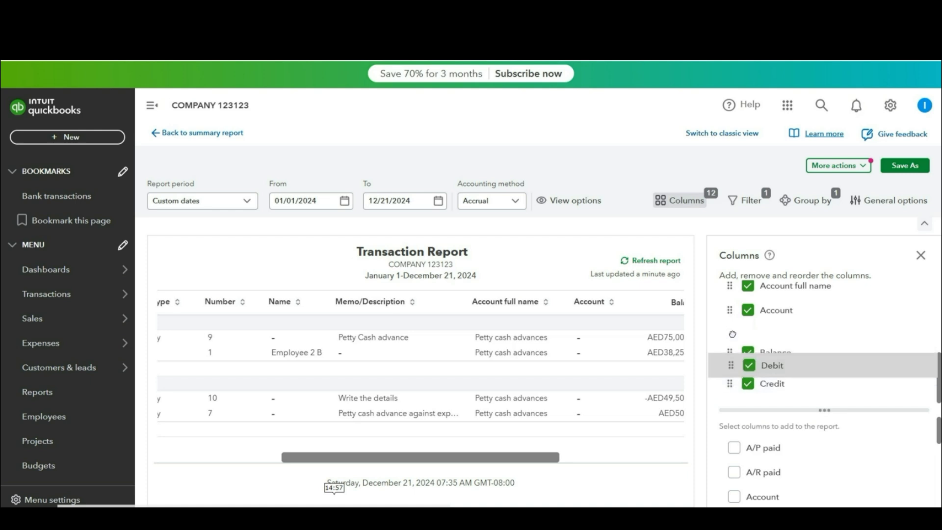
pyautogui.moveTo(733, 334); pyautogui.dragTo(732, 339)
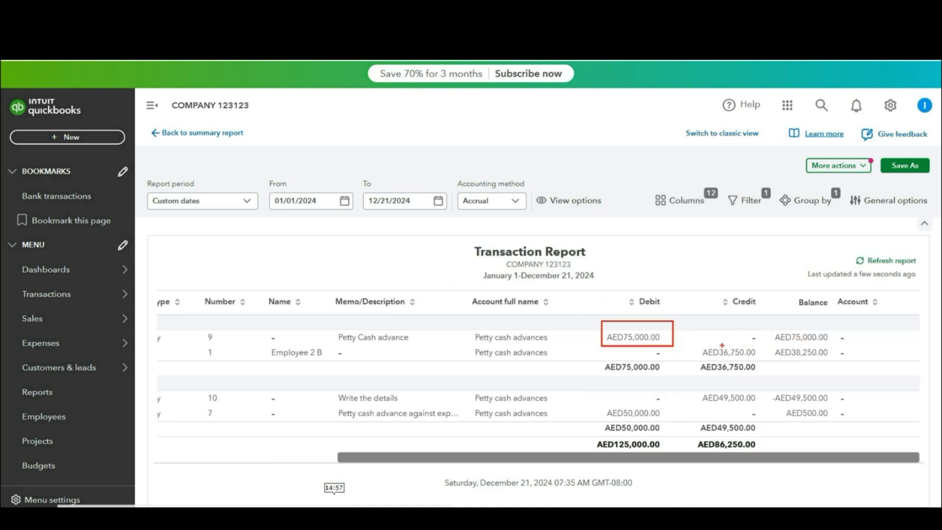
pyautogui.moveTo(770, 344); pyautogui.dragTo(840, 361)
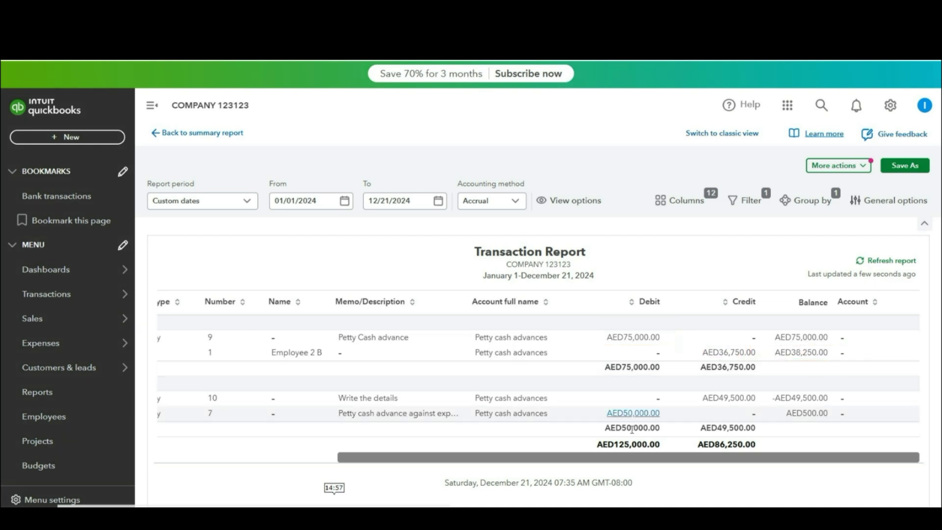
# Step: Type the note 'no need to create petty cash advance ac for' and begin saving as a new report
pyautogui.moveTo(638, 464); pyautogui.dragTo(470, 477)
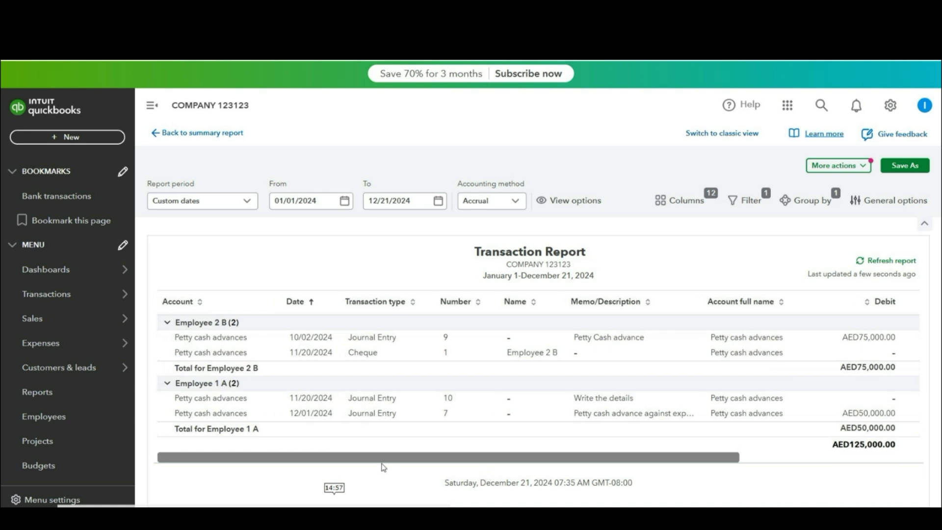
pyautogui.moveTo(165, 306); pyautogui.dragTo(248, 334)
pyautogui.moveTo(171, 376)
pyautogui.mouseDown()
pyautogui.moveTo(193, 395)
pyautogui.moveTo(272, 393)
pyautogui.mouseUp()
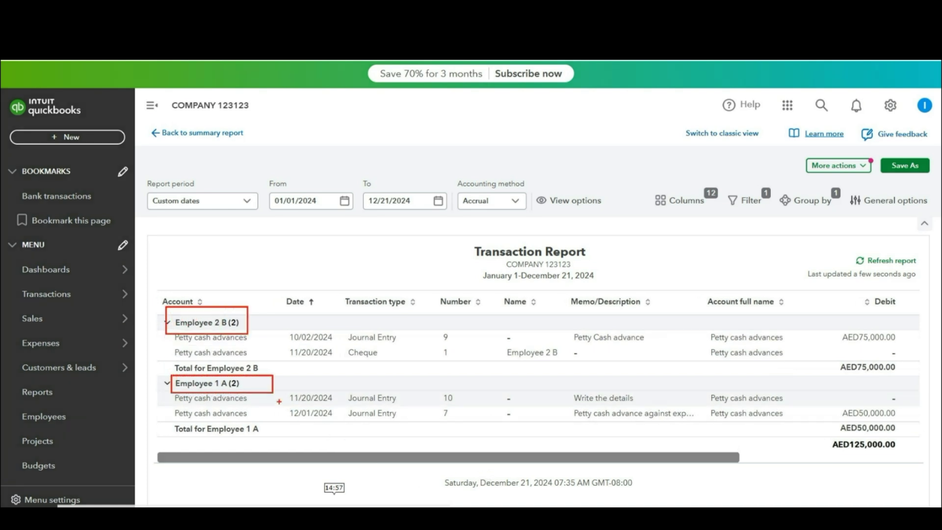
pyautogui.write('no need to create petty cash advance ac for')
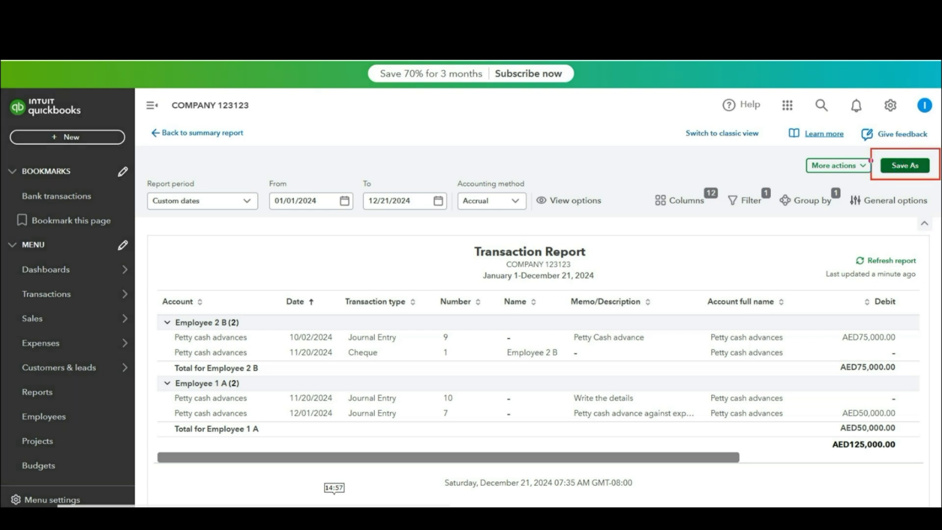
pyautogui.click(905, 166)
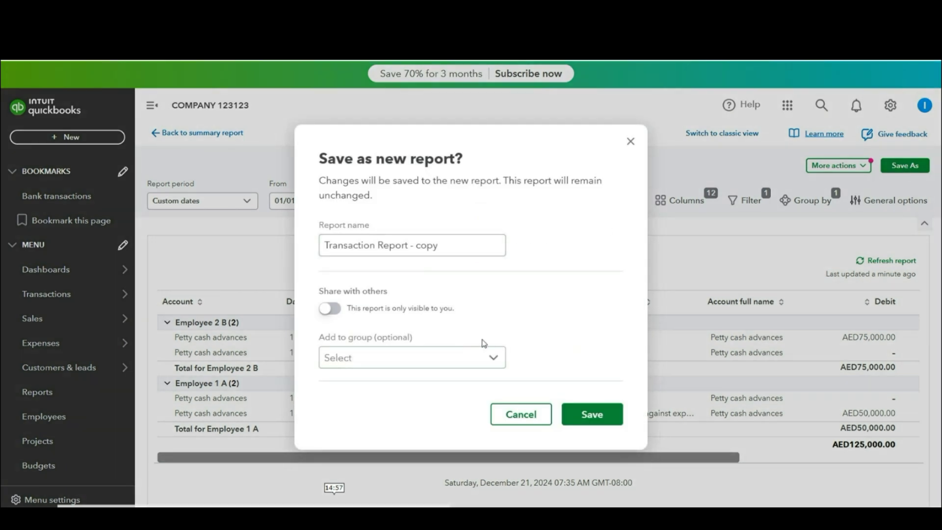
# Step: Replace the default name with 'Petty cash advance report employee wise' and save it as a custom report
pyautogui.moveTo(442, 246); pyautogui.dragTo(313, 269)
pyautogui.press('BackSpace')
pyautogui.write('P')
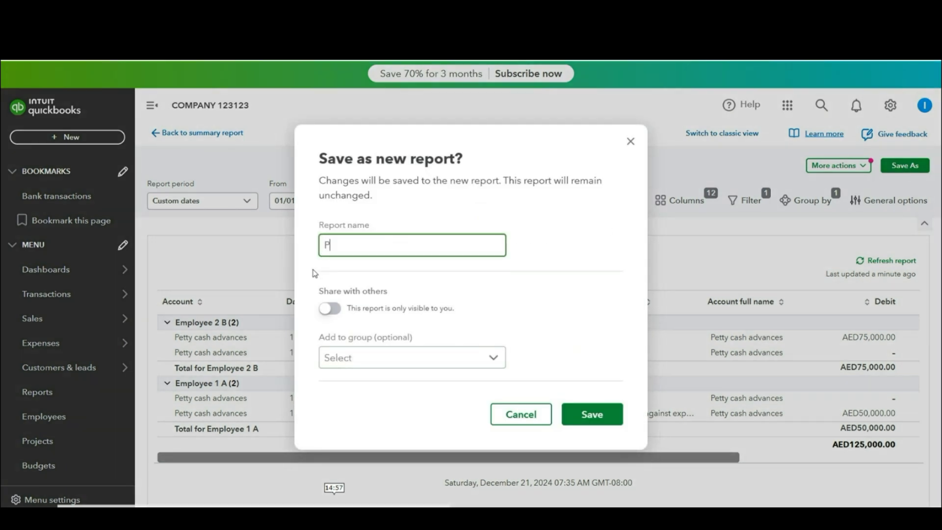
pyautogui.write('etty cash advance report employee wise')
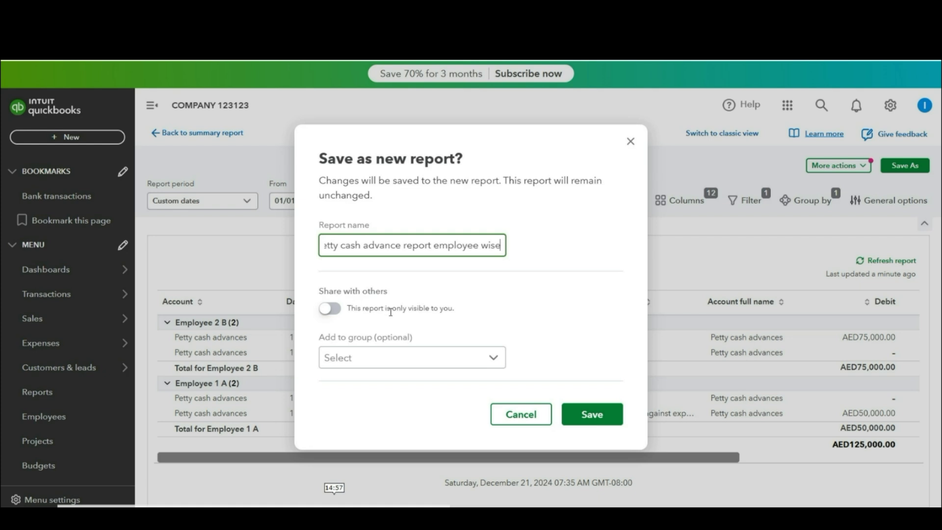
pyautogui.click(586, 416)
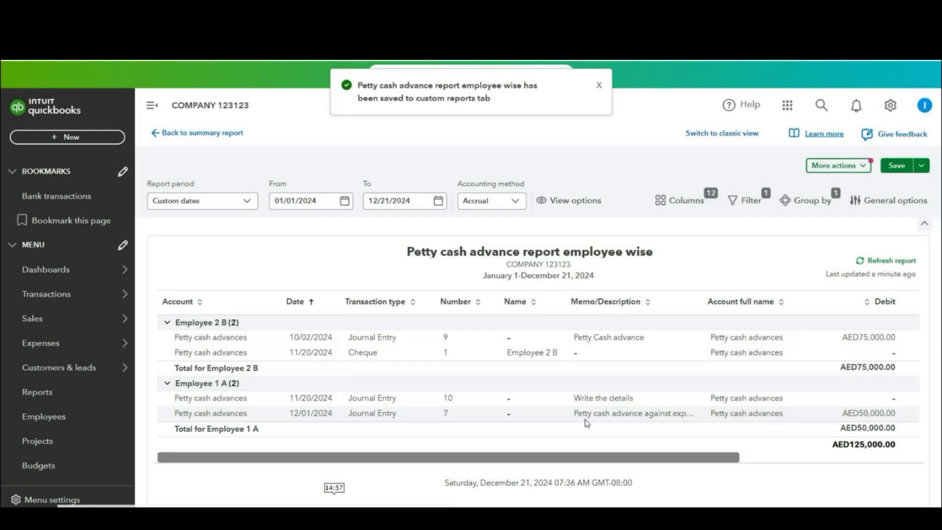
pyautogui.click(599, 86)
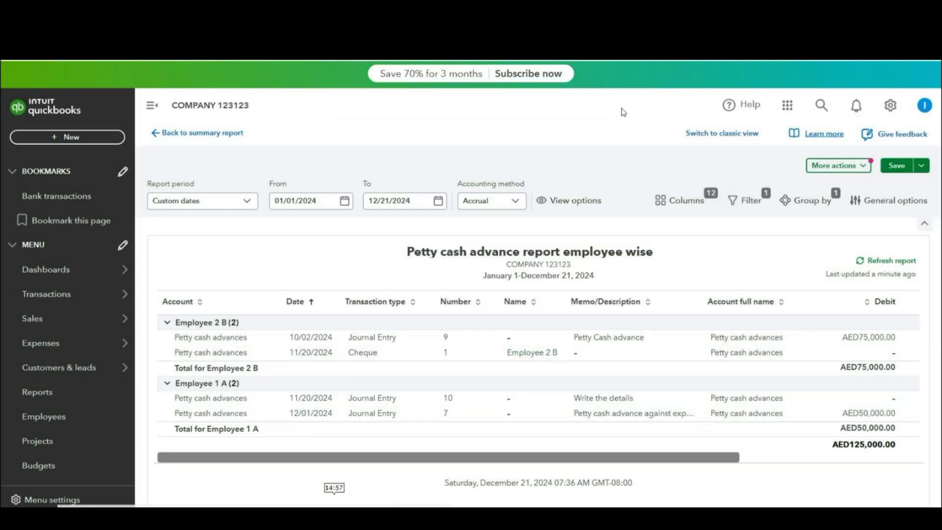
# Step: From the Cash flow dashboard, start a new blank Expense via the + New menu
pyautogui.click(91, 139)
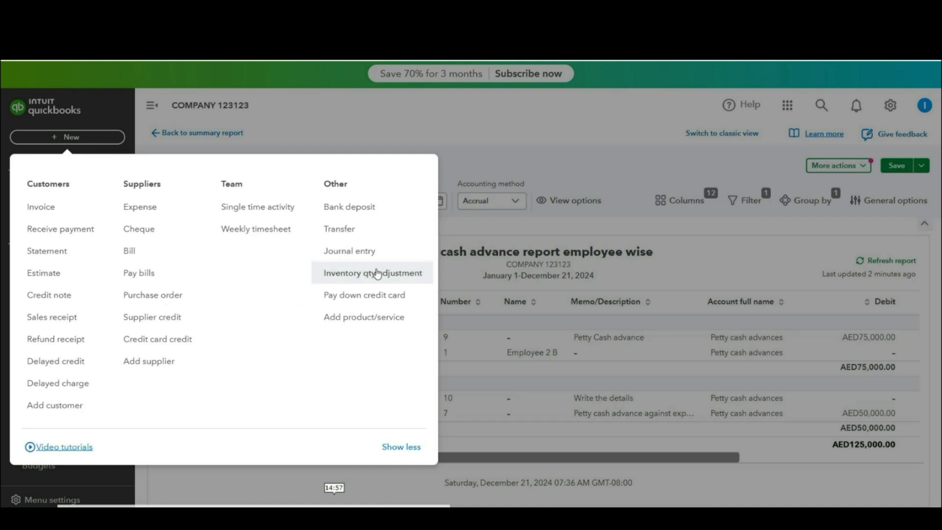
pyautogui.click(432, 142)
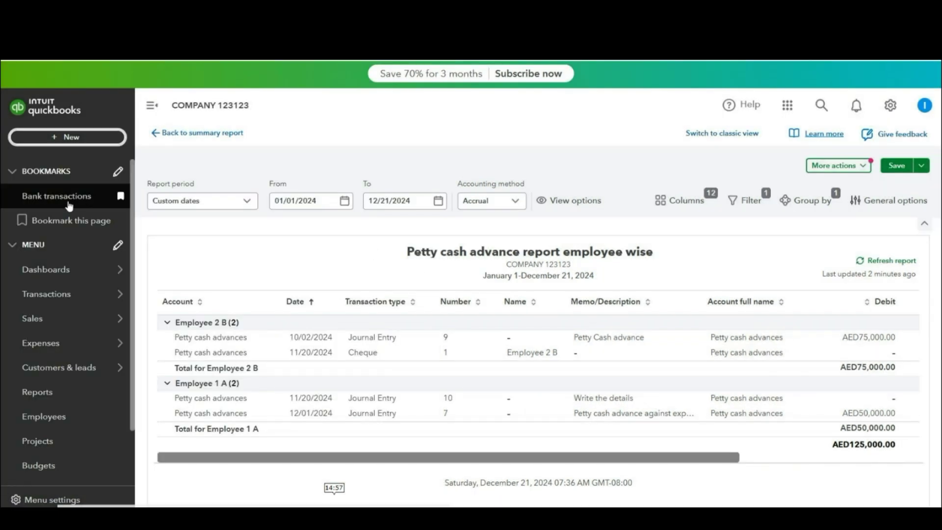
pyautogui.click(48, 275)
pyautogui.click(94, 140)
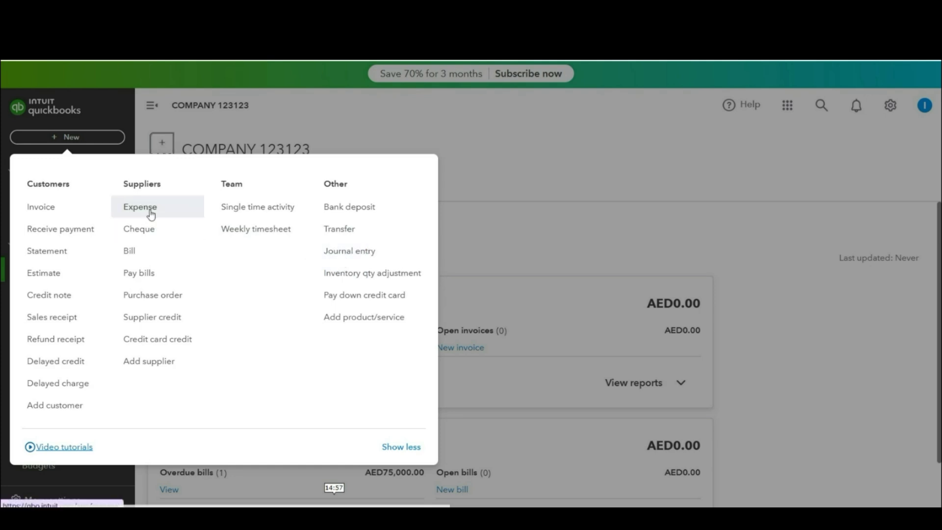
pyautogui.click(626, 228)
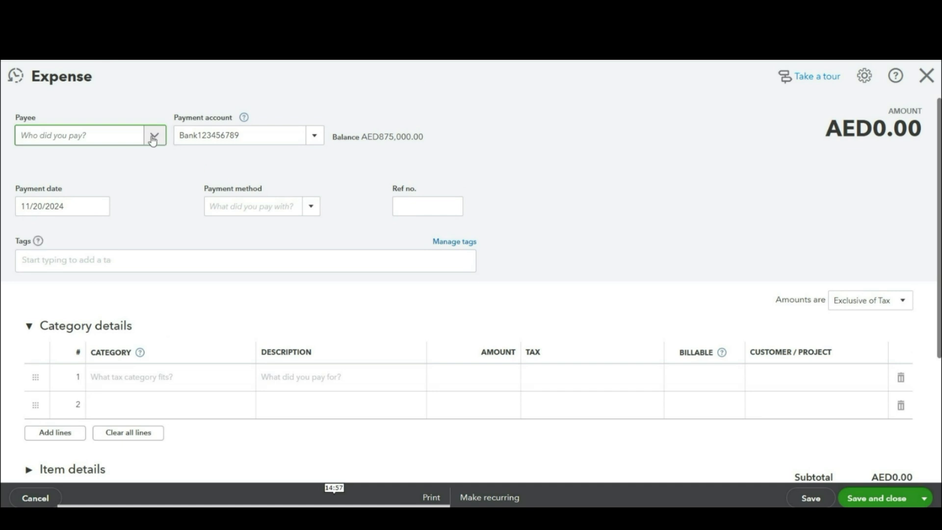
# Step: Set the expense payee to Employee 1 A and the payment account to Petty cash advances
pyautogui.click(153, 140)
pyautogui.scroll(-1, 110, 268)
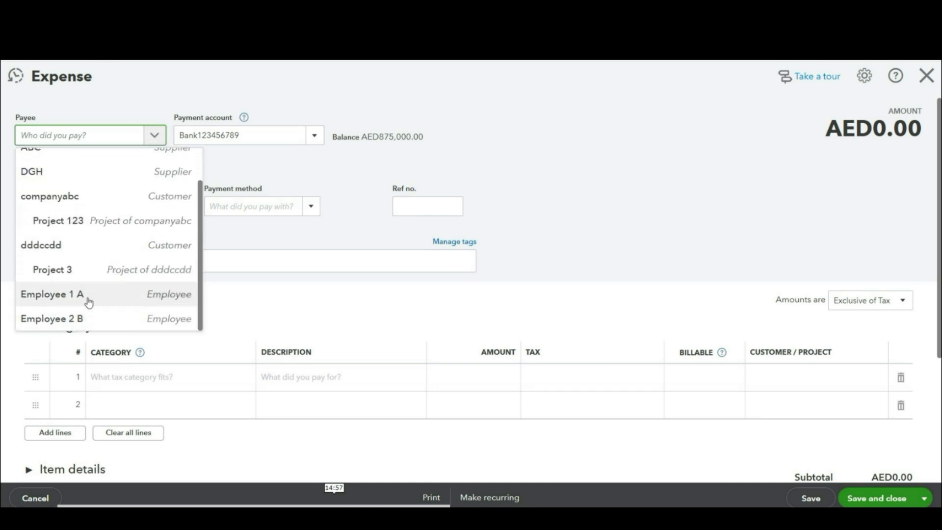
pyautogui.click(89, 301)
pyautogui.click(312, 140)
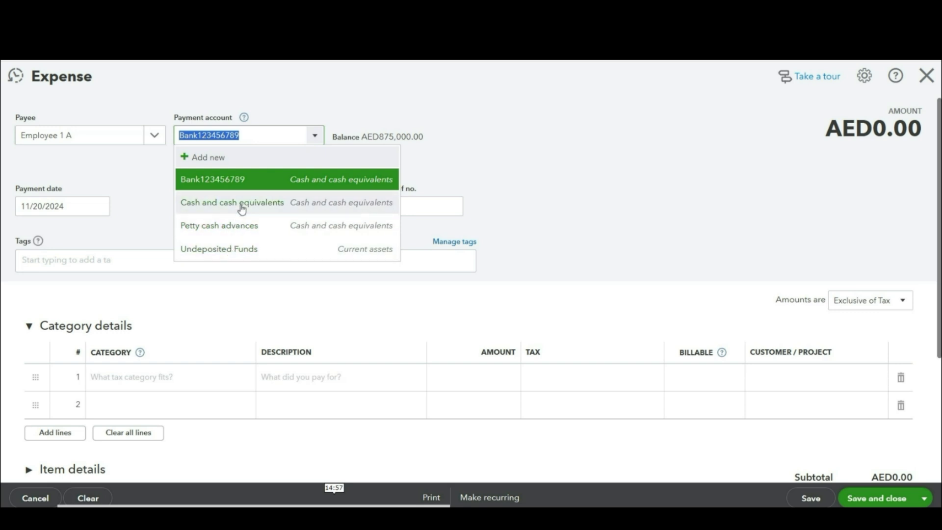
pyautogui.click(239, 226)
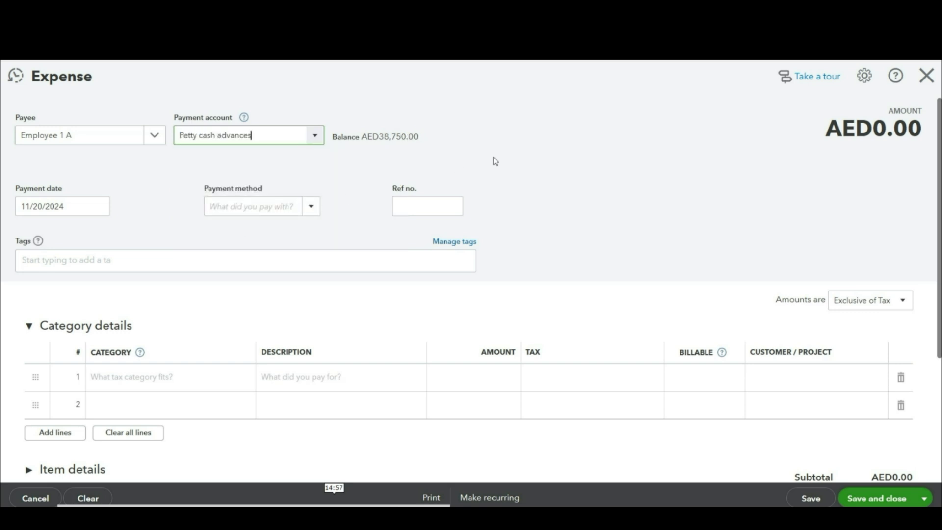
pyautogui.scroll(-4, 494, 161)
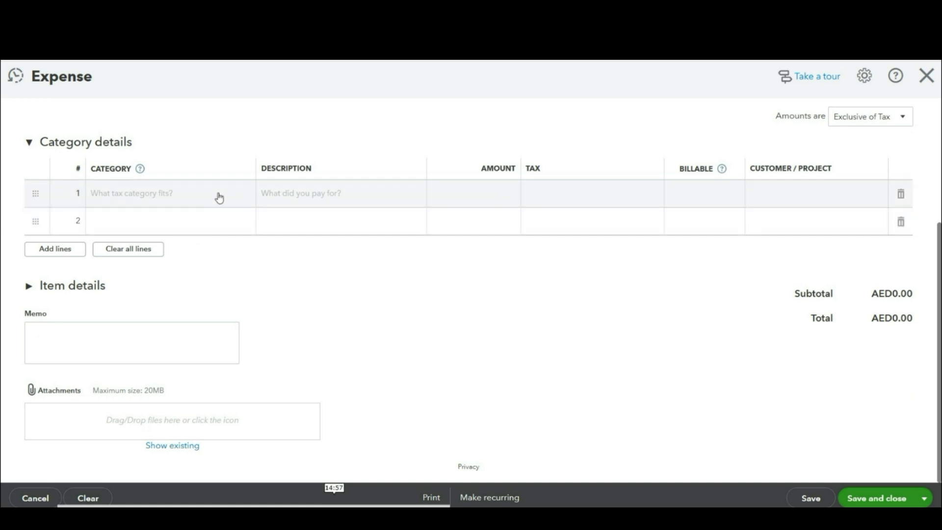
# Step: Fill the category line, mark amounts Out of scope of Tax, and save the AED200.00 expense
pyautogui.click(245, 199)
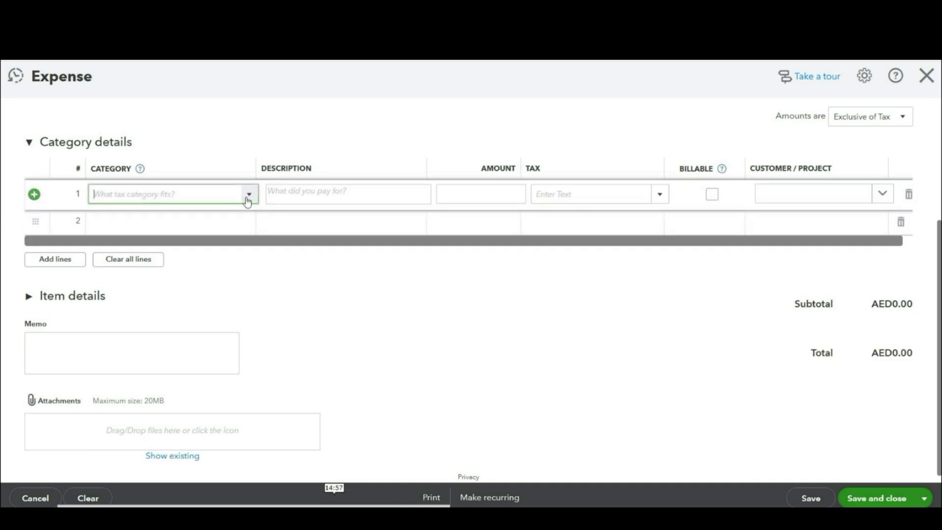
pyautogui.click(248, 199)
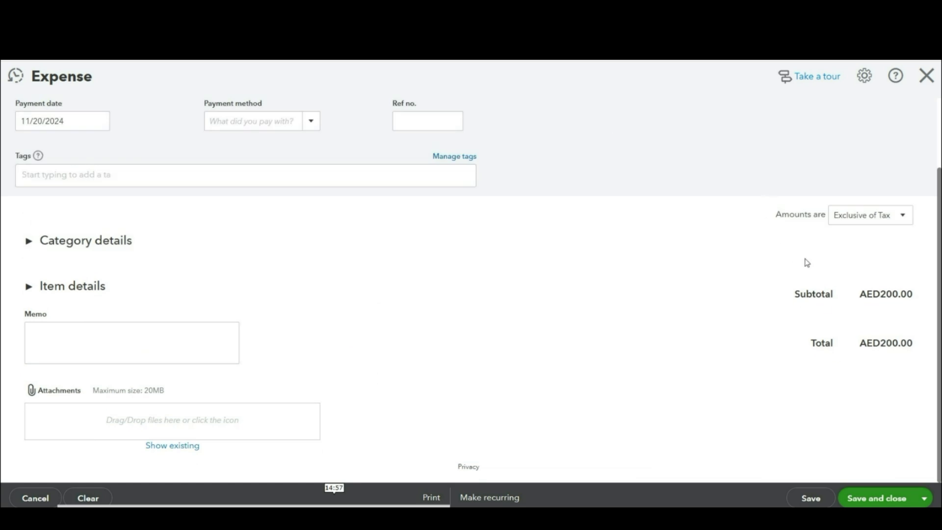
pyautogui.click(883, 215)
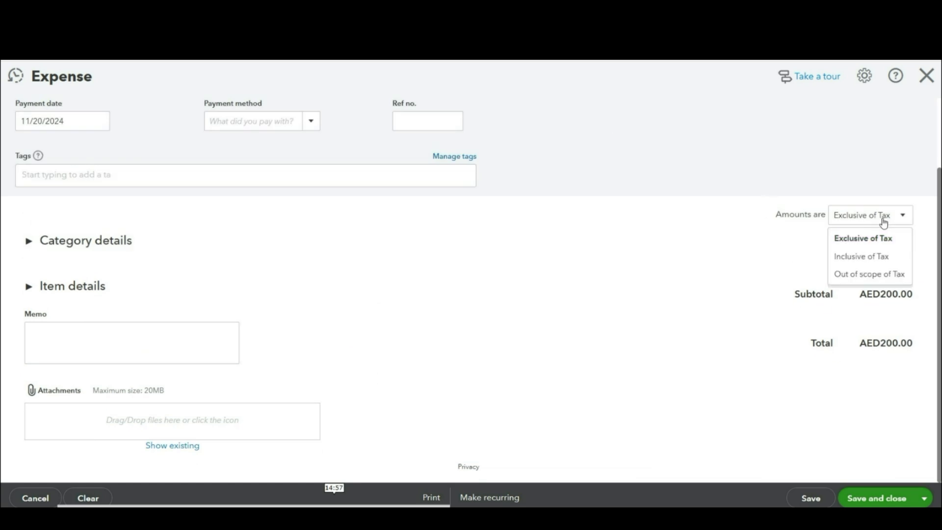
pyautogui.click(868, 271)
pyautogui.scroll(2, 287, 360)
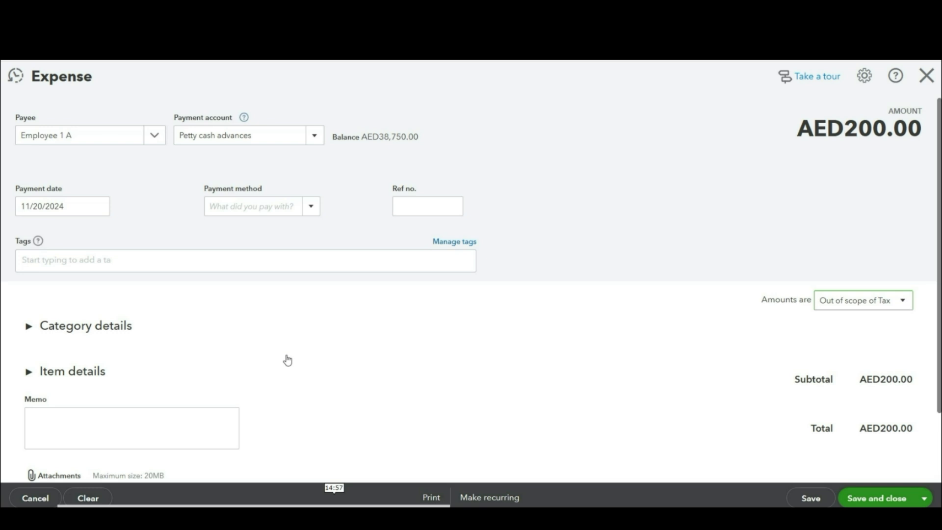
pyautogui.scroll(-2, 473, 374)
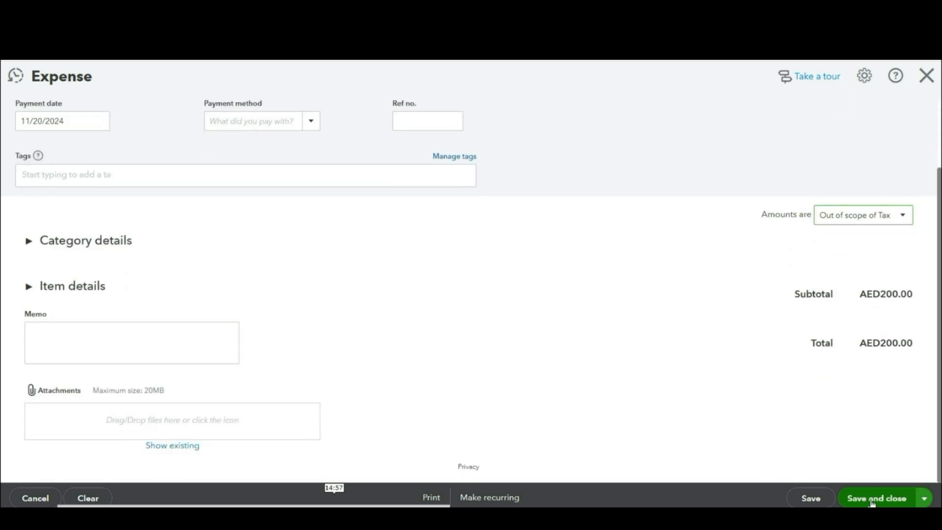
pyautogui.click(872, 499)
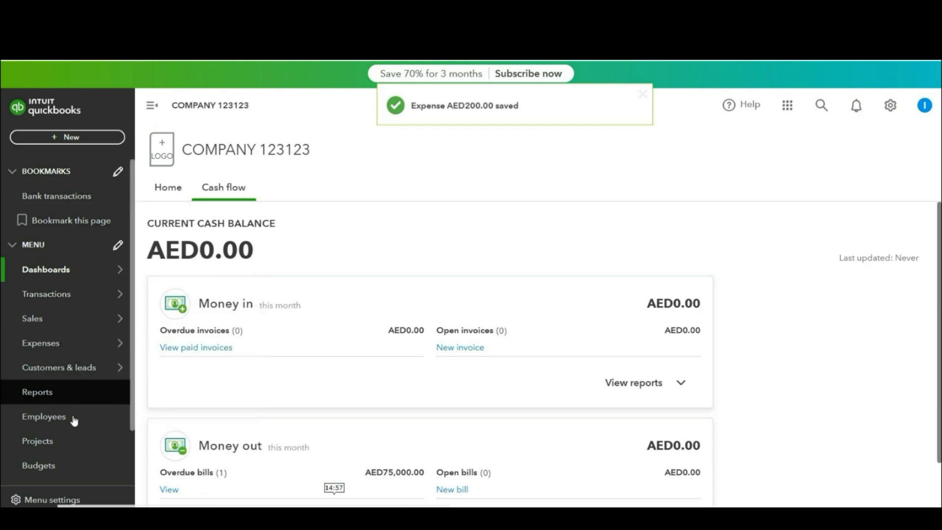
# Step: Open 'Petty cash advance report employee wise' from the Custom reports tab of Reports
pyautogui.click(57, 402)
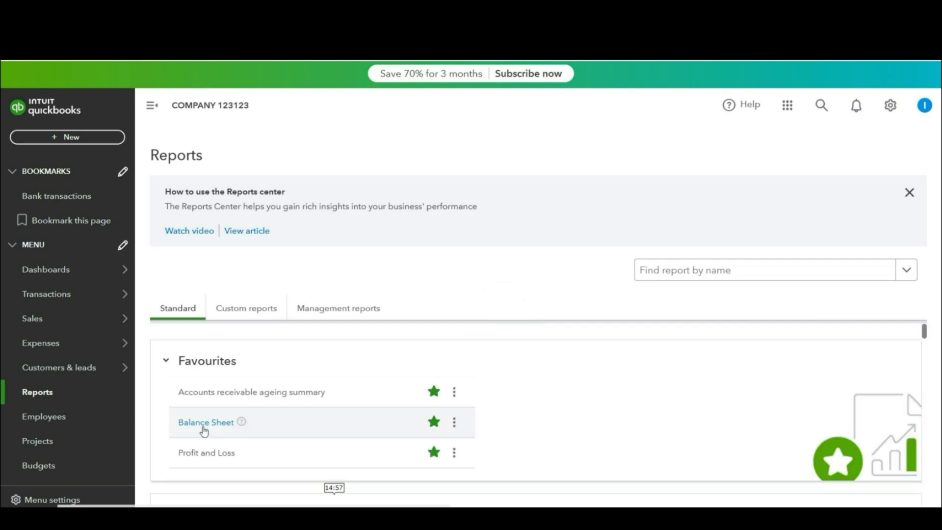
pyautogui.click(254, 318)
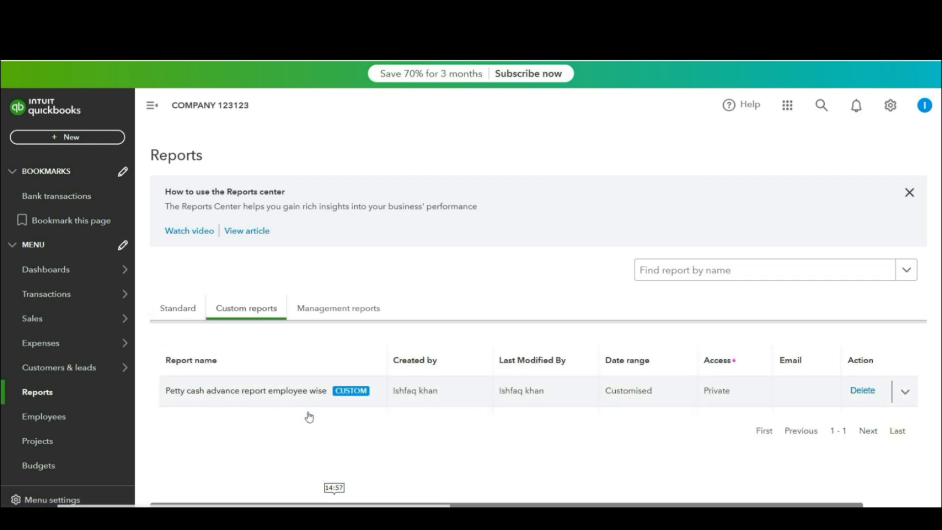
pyautogui.moveTo(160, 374)
pyautogui.mouseDown()
pyautogui.moveTo(276, 401)
pyautogui.moveTo(396, 405)
pyautogui.mouseUp()
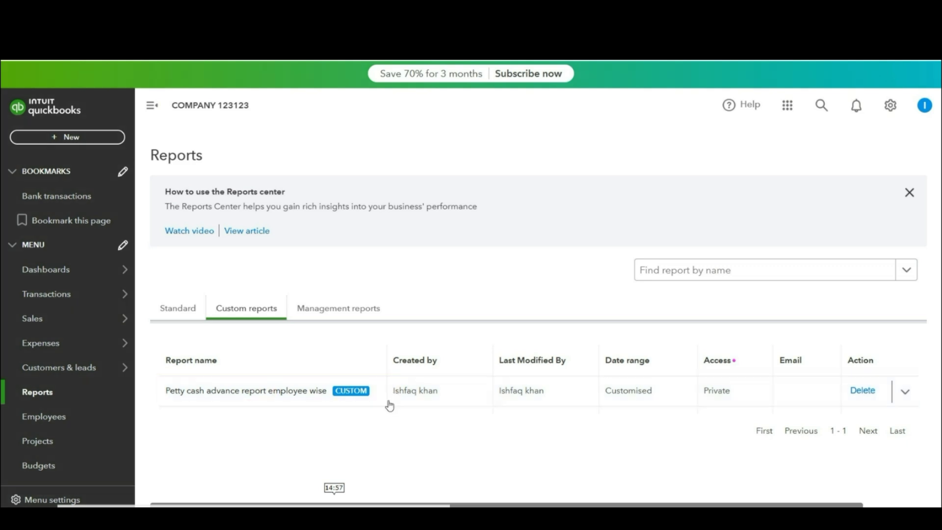
pyautogui.click(278, 391)
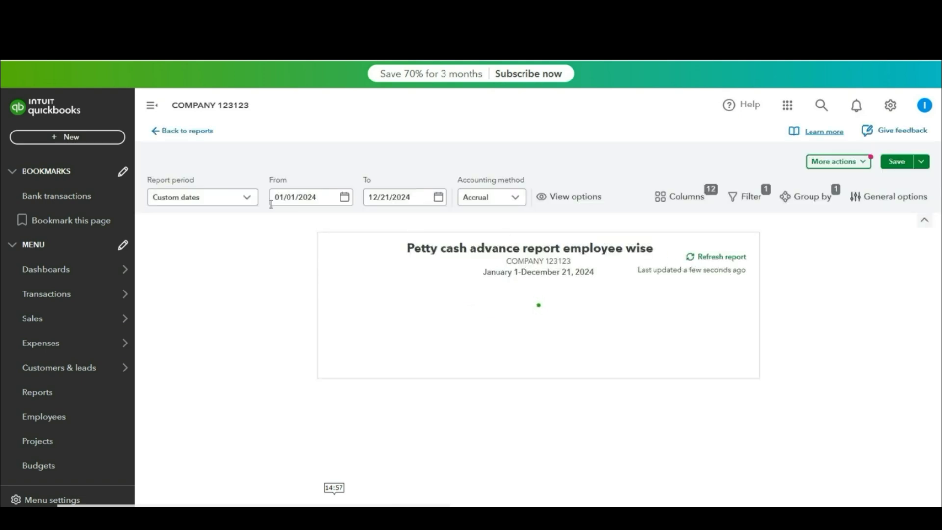
# Step: Set the report period to All Dates so the AED200.00 Employee 1 A expense appears
pyautogui.click(221, 201)
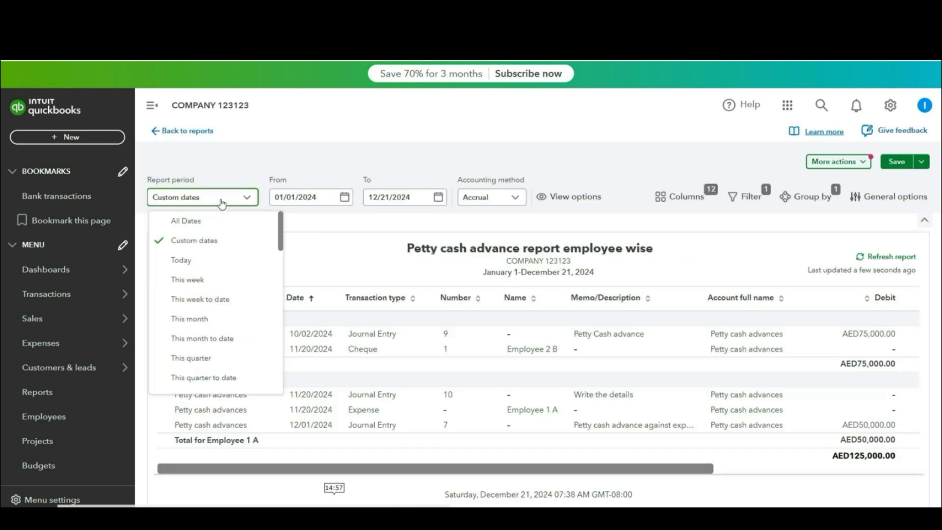
pyautogui.click(219, 219)
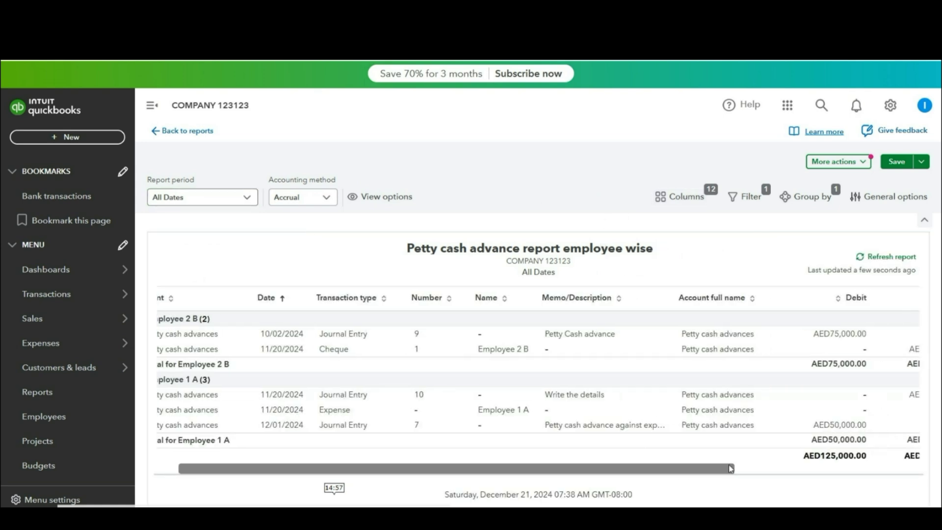
pyautogui.moveTo(732, 469); pyautogui.dragTo(867, 474)
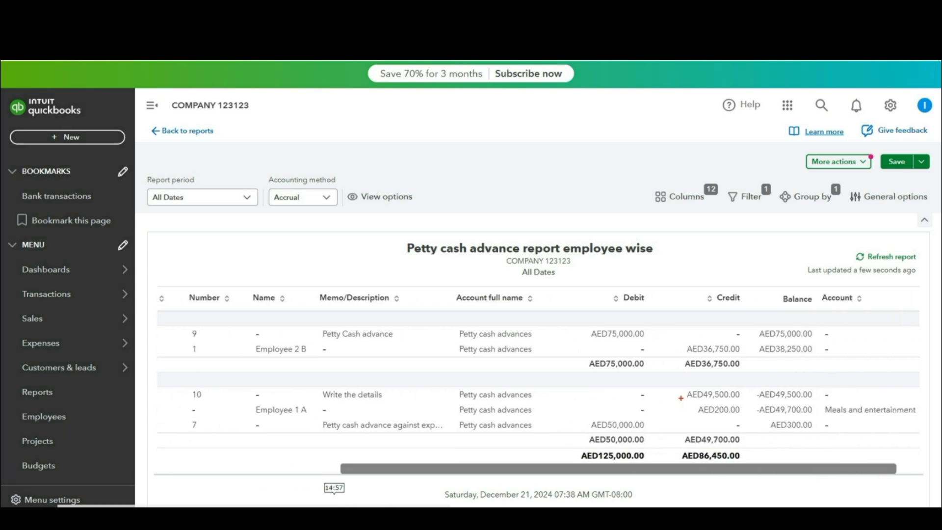
pyautogui.moveTo(681, 398); pyautogui.dragTo(753, 417)
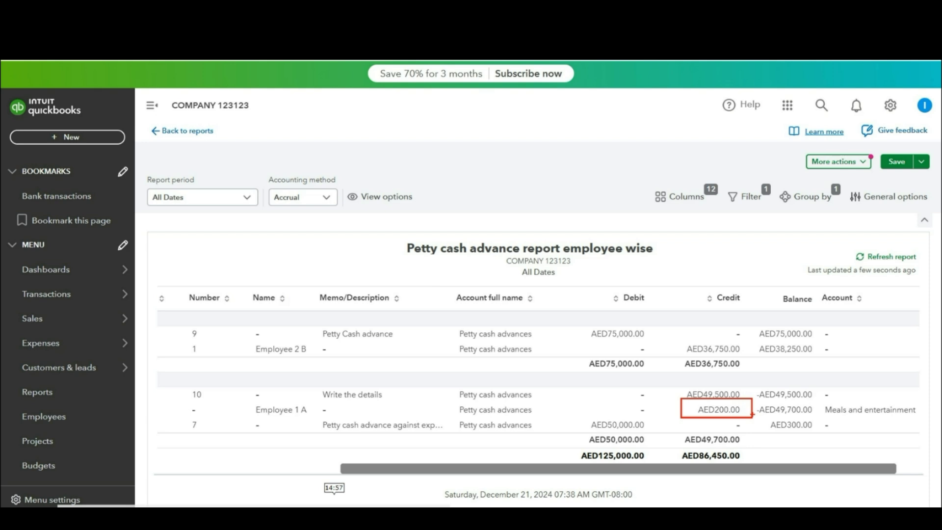
pyautogui.press('Escape')
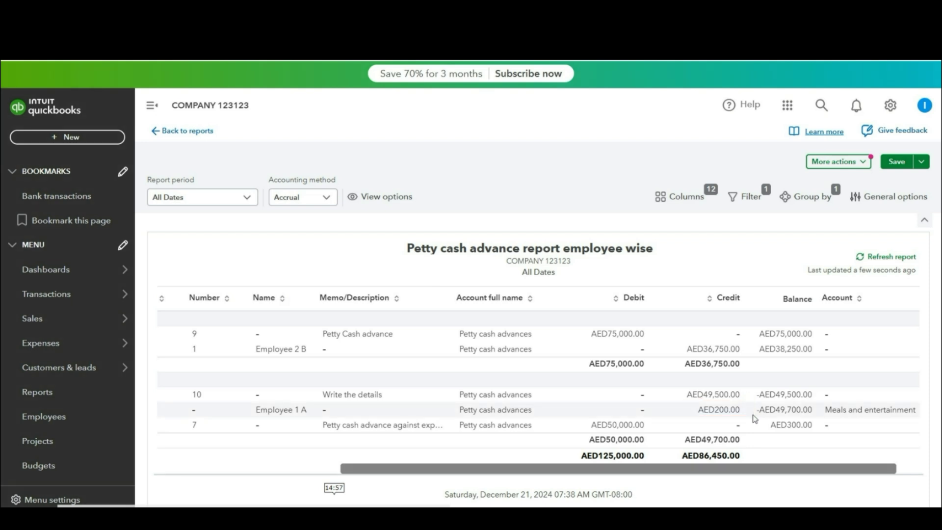